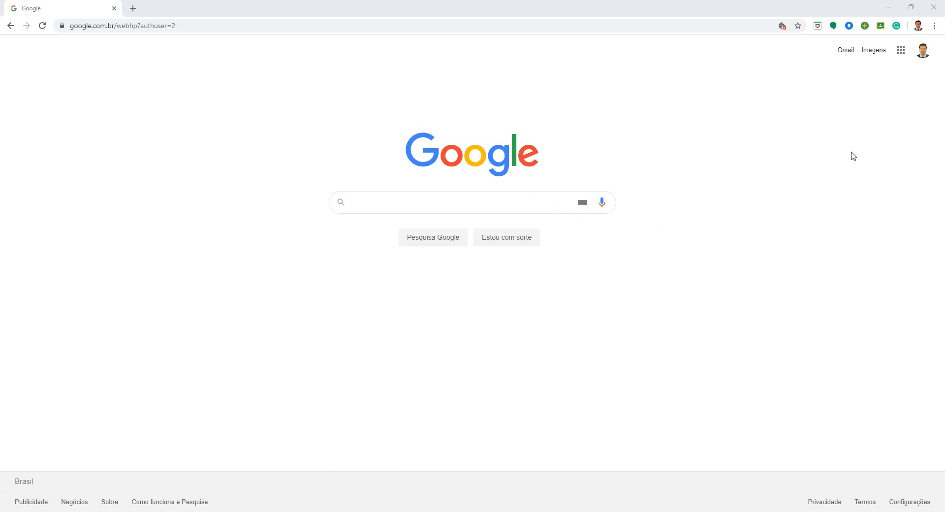
Step: Look through the Google apps available to the school-managed account
{"action": "left_click", "coordinate": [900, 55]}
{"action": "scroll", "coordinate": [856, 156], "scroll_direction": "down", "scroll_amount": 1}
{"action": "scroll", "coordinate": [855, 157], "scroll_direction": "down", "scroll_amount": 1}
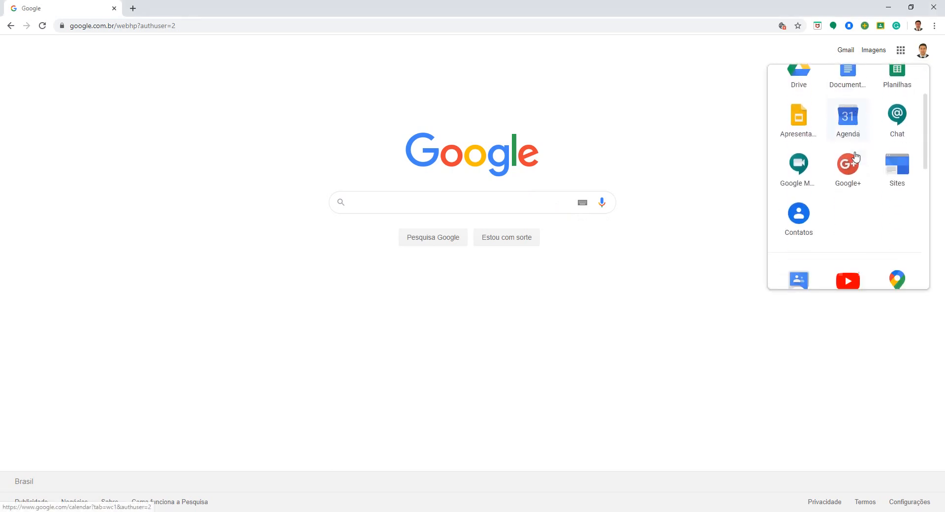
{"action": "scroll", "coordinate": [855, 156], "scroll_direction": "up", "scroll_amount": 2}
{"action": "scroll", "coordinate": [856, 156], "scroll_direction": "down", "scroll_amount": 3}
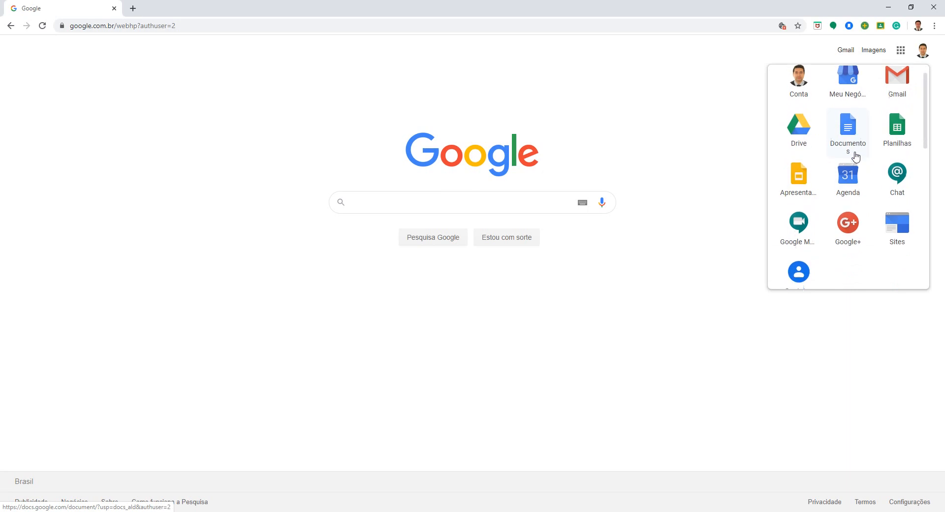
{"action": "left_click", "coordinate": [671, 130]}
Step: Switch to the other signed-in Google account and look through its available apps, including Google Sala de Aula
{"action": "left_click", "coordinate": [923, 50]}
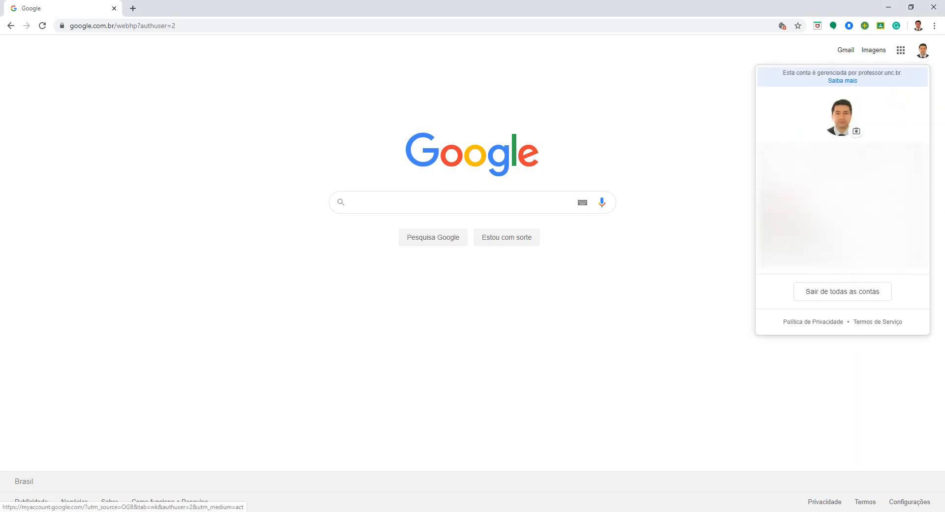
{"action": "left_click", "coordinate": [844, 206]}
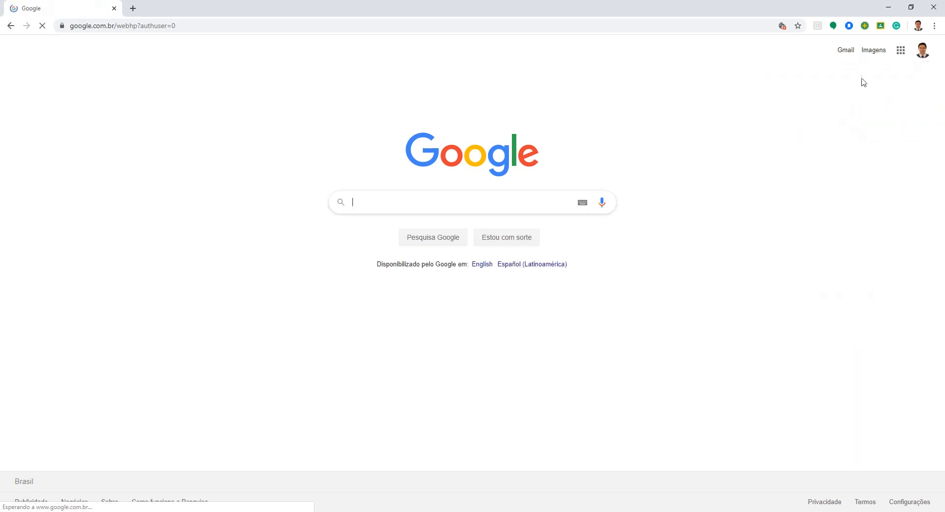
{"action": "left_click", "coordinate": [901, 51]}
{"action": "scroll", "coordinate": [837, 169], "scroll_direction": "down", "scroll_amount": 5}
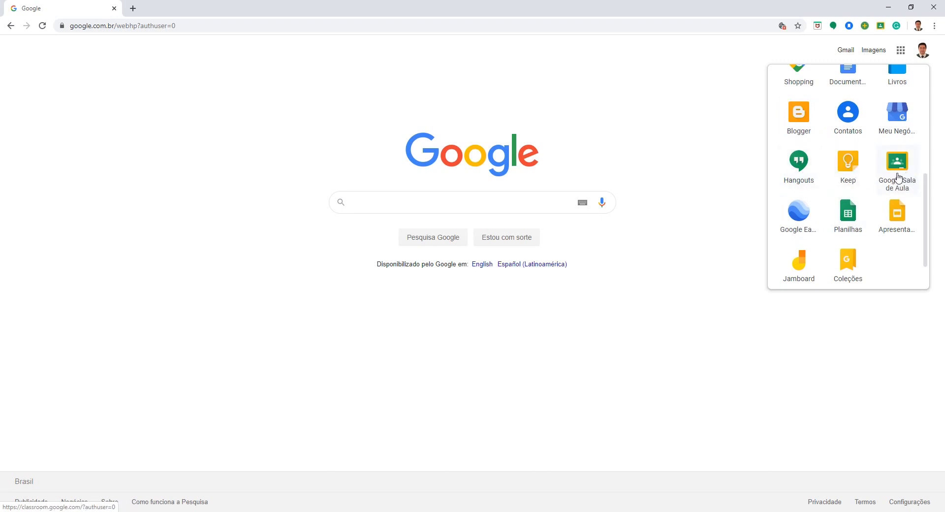
{"action": "scroll", "coordinate": [890, 181], "scroll_direction": "up", "scroll_amount": 5}
{"action": "left_click", "coordinate": [639, 156]}
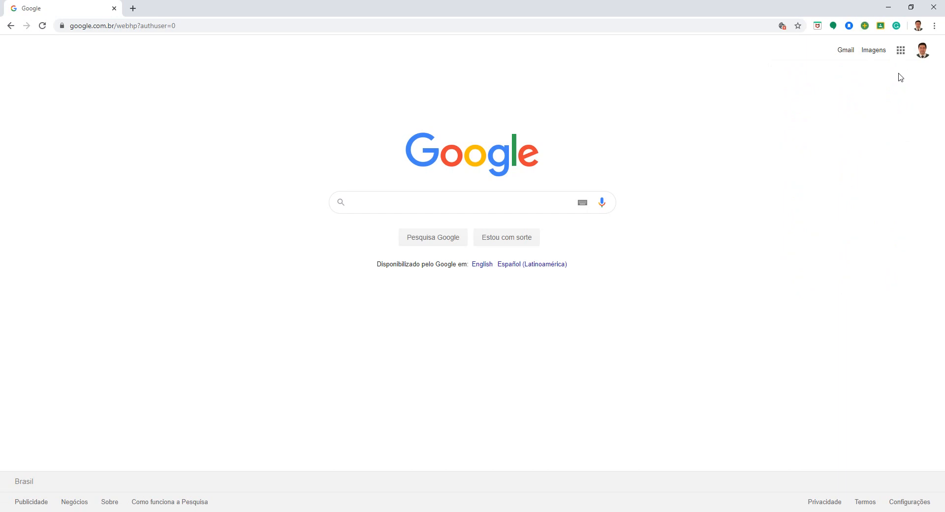
{"action": "left_click", "coordinate": [901, 51]}
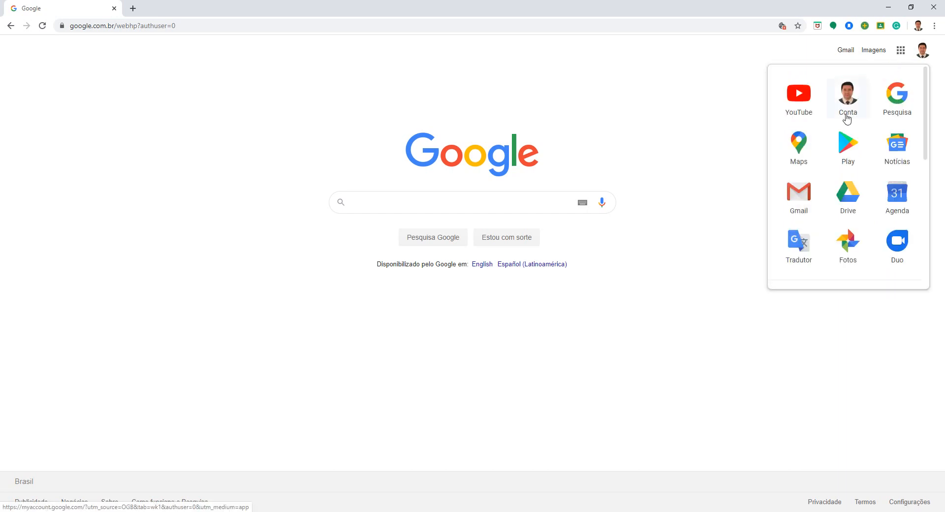
Step: Switch back to the school-managed Google account and open Classroom from its apps
{"action": "left_click", "coordinate": [922, 54]}
{"action": "left_click", "coordinate": [832, 220]}
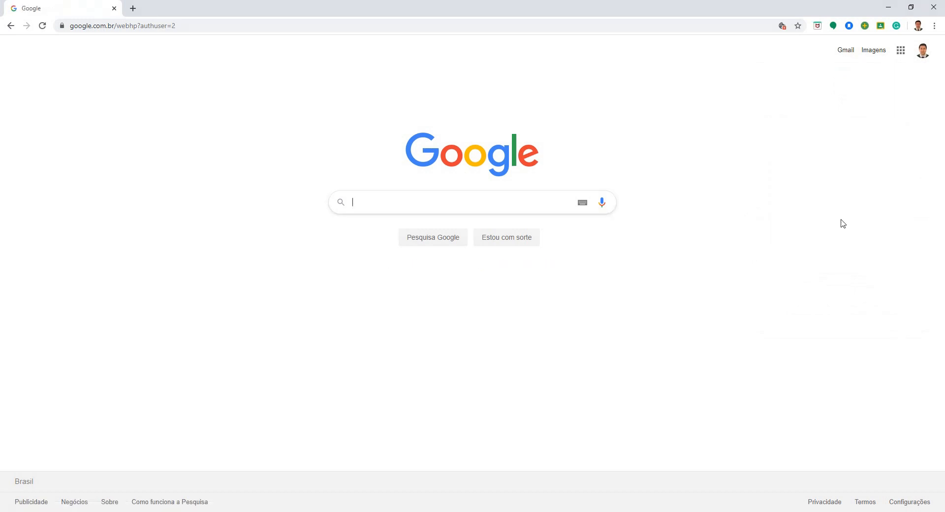
{"action": "left_click", "coordinate": [901, 50]}
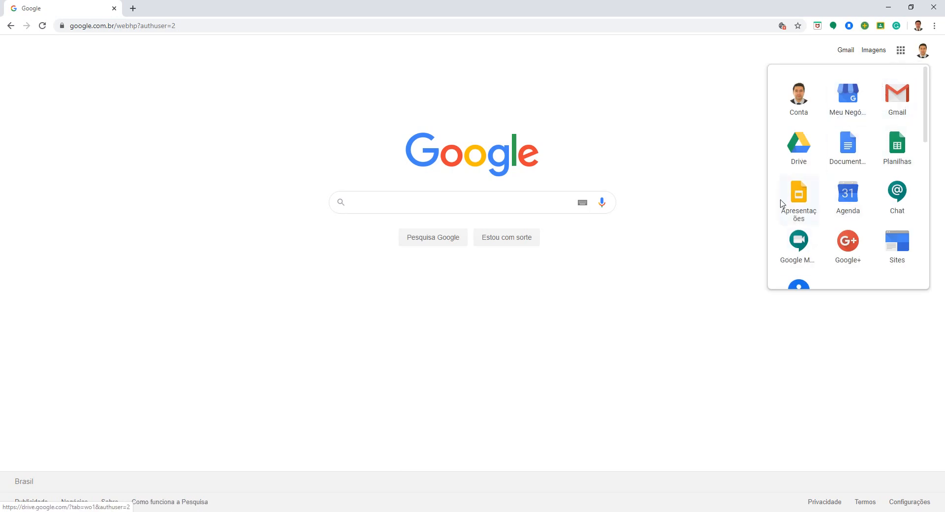
{"action": "scroll", "coordinate": [800, 240], "scroll_direction": "down", "scroll_amount": 9}
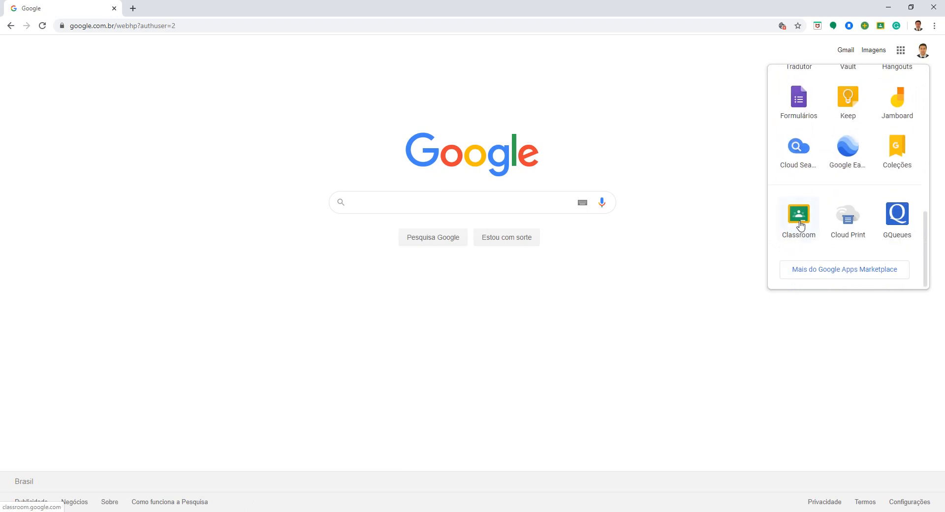
{"action": "left_click", "coordinate": [801, 218]}
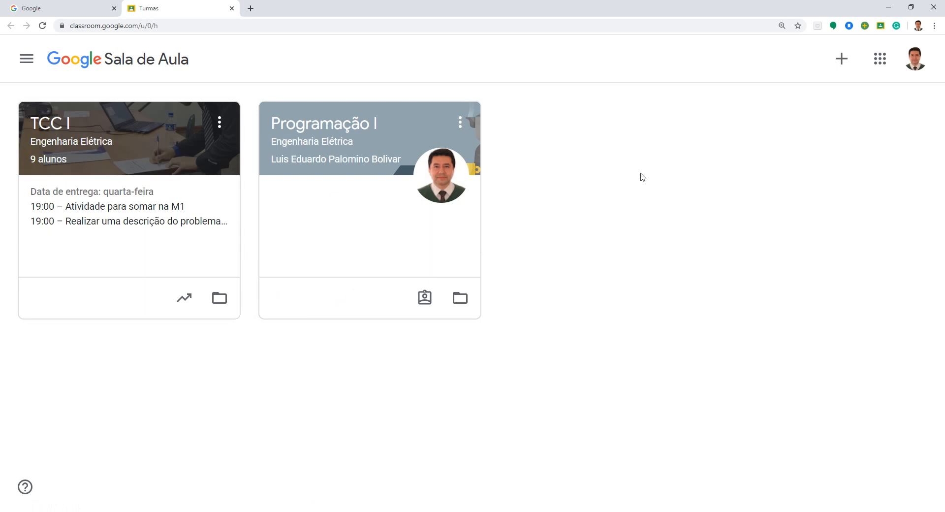
Step: Start creating a new class and accept the notice about not using Google Sala de Aula in a school with students
{"action": "left_click", "coordinate": [841, 61]}
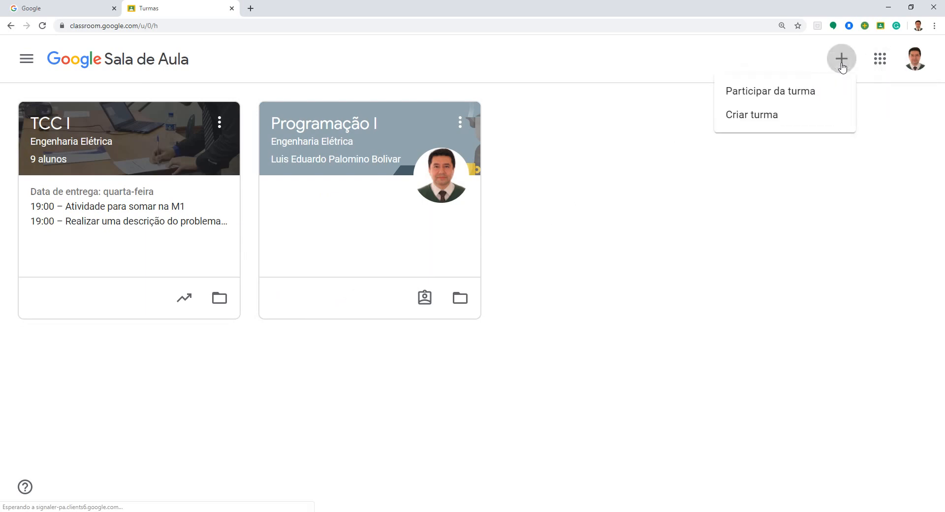
{"action": "left_click", "coordinate": [756, 118]}
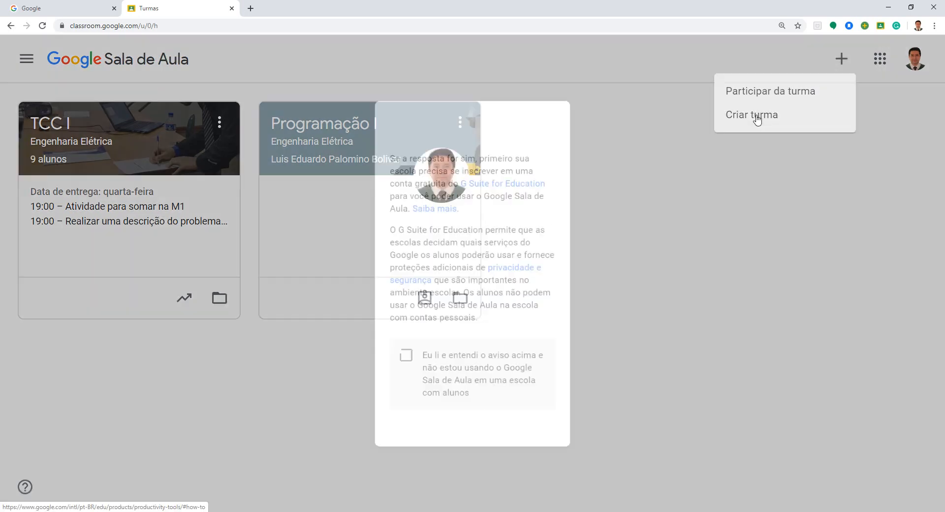
{"action": "left_click", "coordinate": [396, 369]}
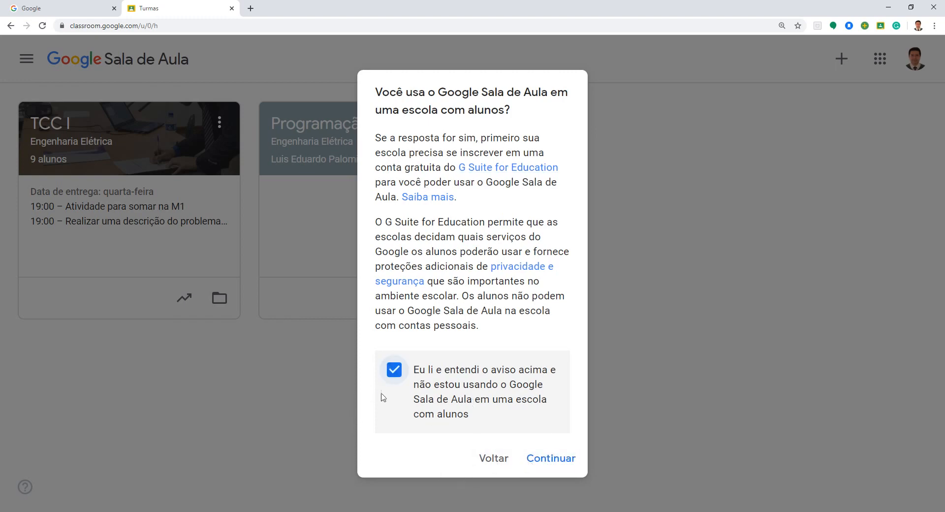
{"action": "left_click", "coordinate": [549, 458]}
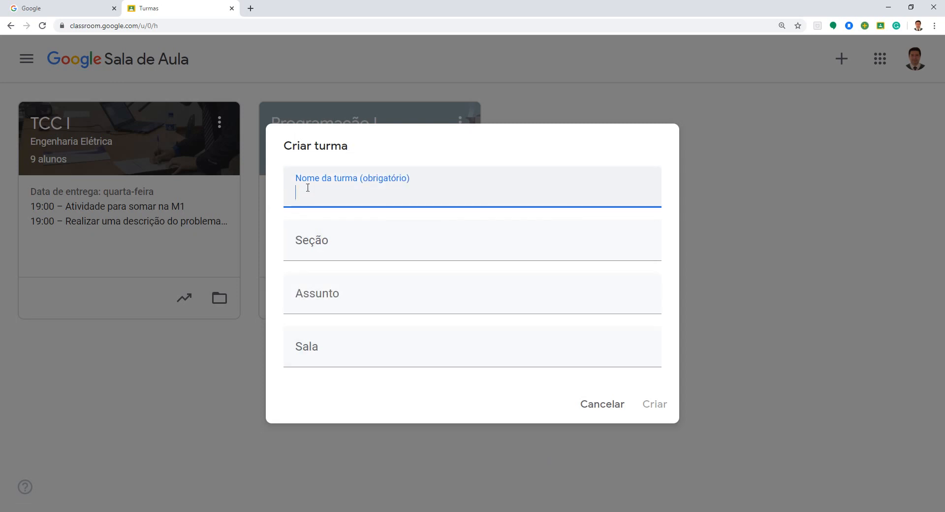
Step: Enter "Microprocessadores" as the name of the new class
{"action": "type", "text": "T"}
{"action": "key", "text": "BackSpace"}
{"action": "type", "text": "Microprocessadores"}
{"action": "key", "text": "Tab"}
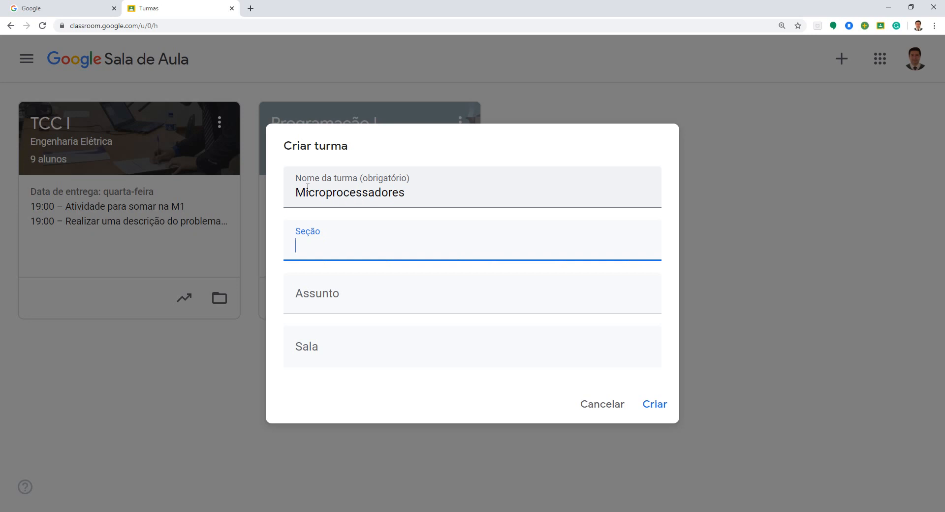
Step: Set the new class's section (Seção) to "Engenharia Elétrica"
{"action": "type", "text": "Engenharia El´[e"}
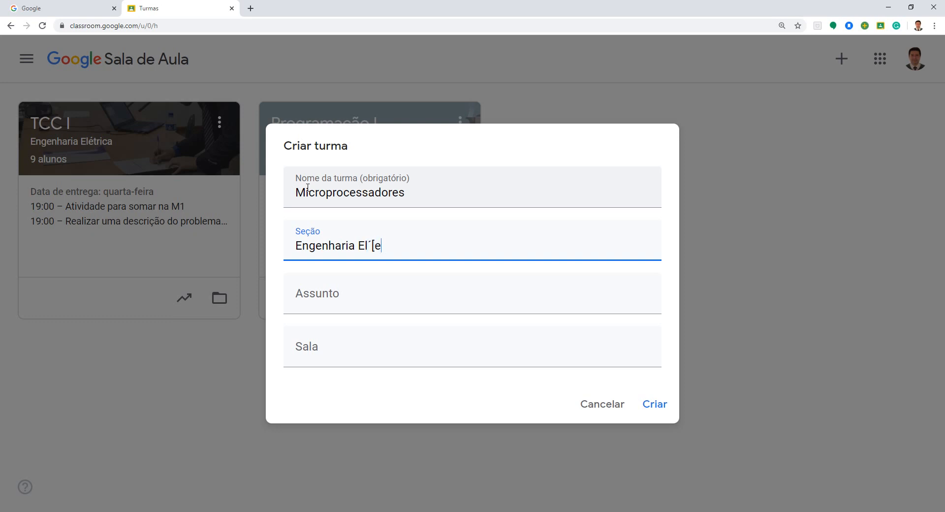
{"action": "key", "text": "BackSpace"}
{"action": "key", "text": "BackSpace"}
{"action": "key", "text": "BackSpace"}
{"action": "type", "text": "étrica"}
{"action": "key", "text": "Tab"}
Step: Set the new class's subject (Assunto) to "Arquitetura de PICs"
{"action": "type", "text": "Arquiete"}
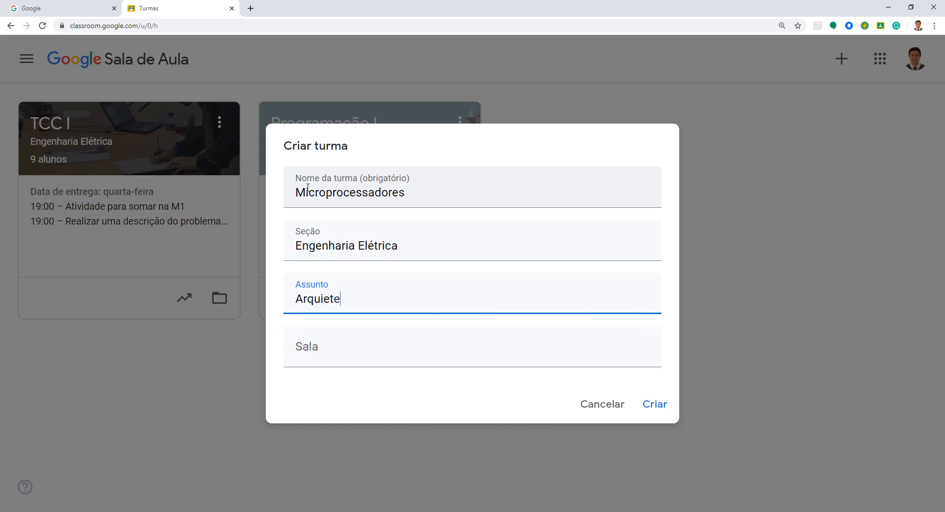
{"action": "type", "text": "tur"}
{"action": "type", "text": "etura de PIC"}
{"action": "key", "text": "Tab"}
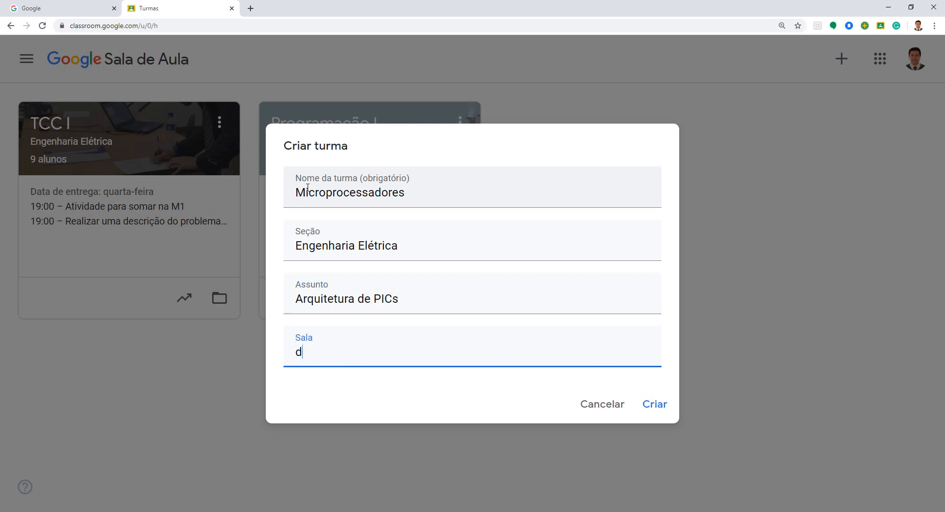
Step: Enter the professor's name as the room (Sala) and create the class
{"action": "type", "text": "do Prof. Palomi"}
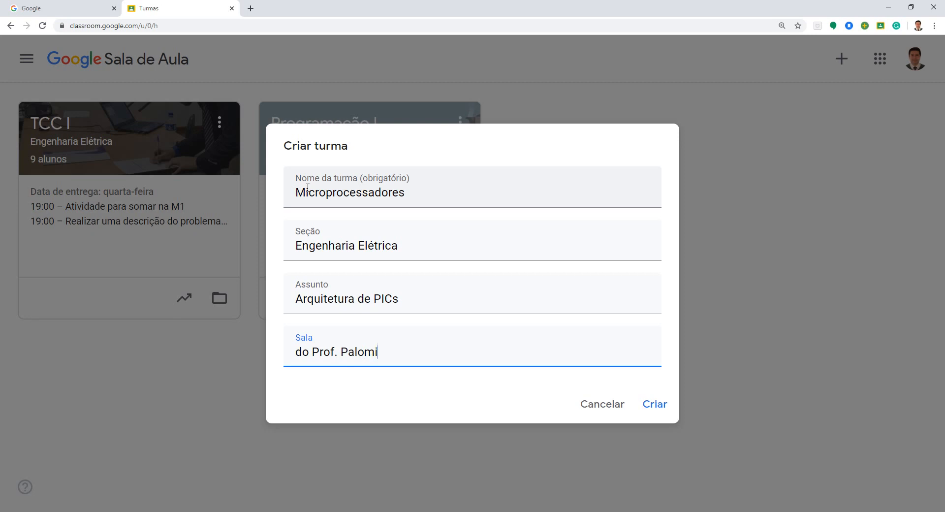
{"action": "type", "text": "no"}
{"action": "left_click", "coordinate": [653, 405]}
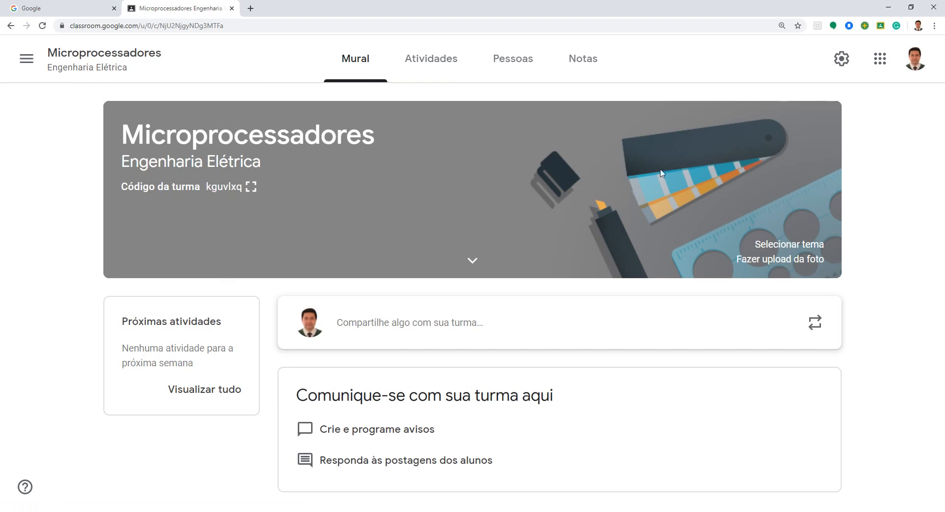
Step: Display the class code enlarged, highlight it, and close the enlarged view
{"action": "left_click", "coordinate": [251, 188]}
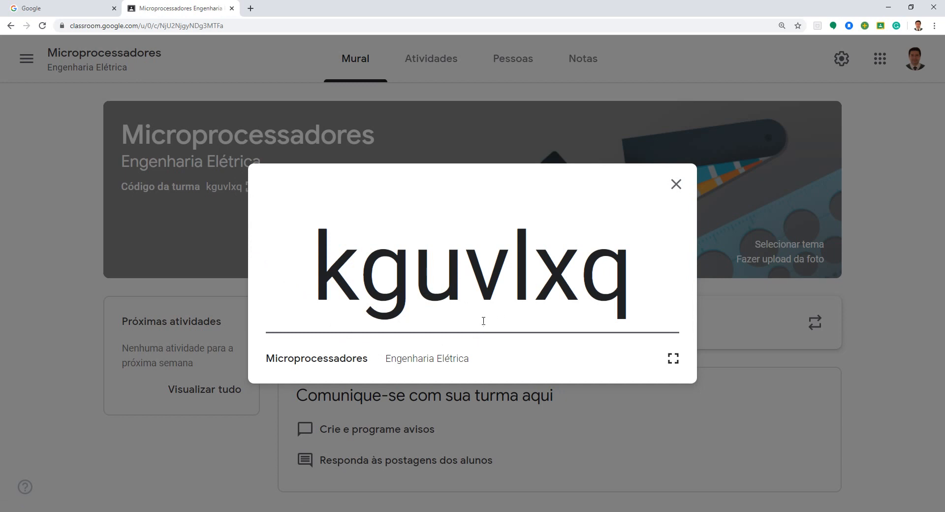
{"action": "left_click_drag", "start_coordinate": [316, 280], "coordinate": [620, 285]}
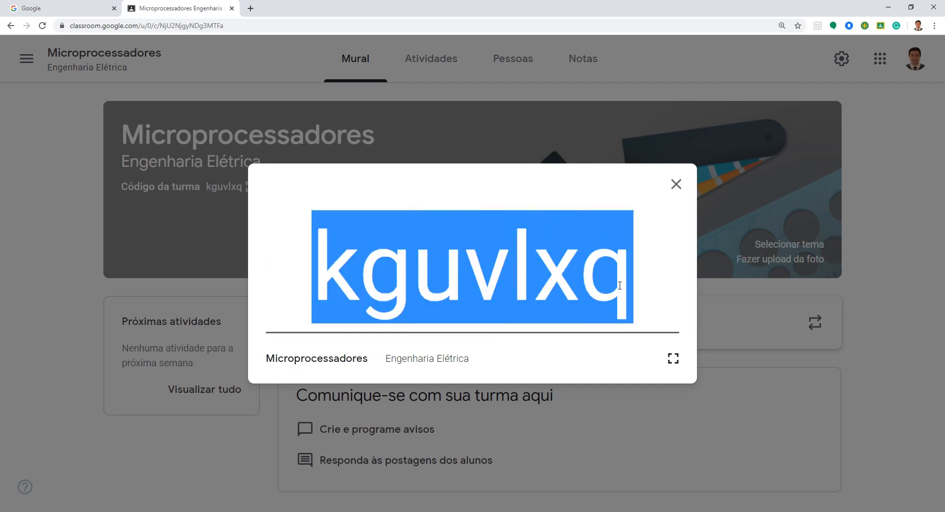
{"action": "left_click", "coordinate": [68, 257]}
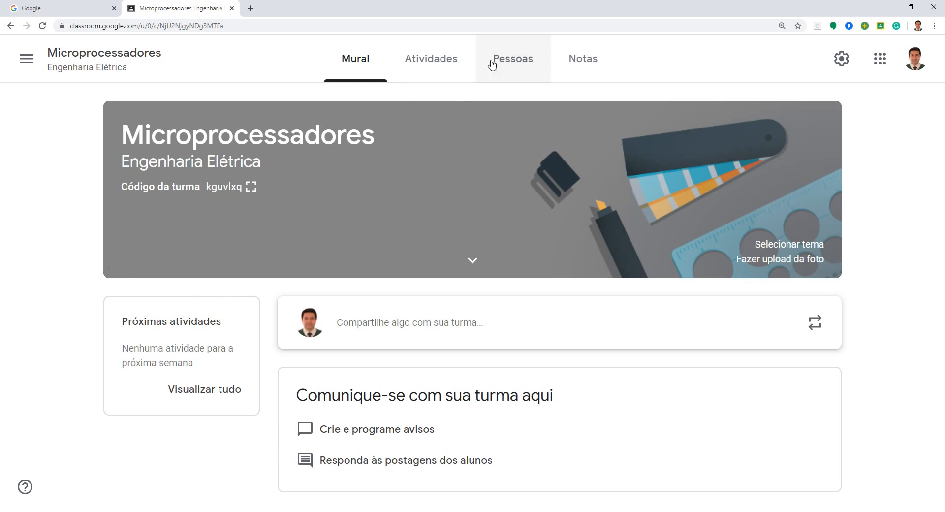
Step: View the student invitation form in the class's Pessoas section and close it without inviting anyone
{"action": "left_click", "coordinate": [516, 58]}
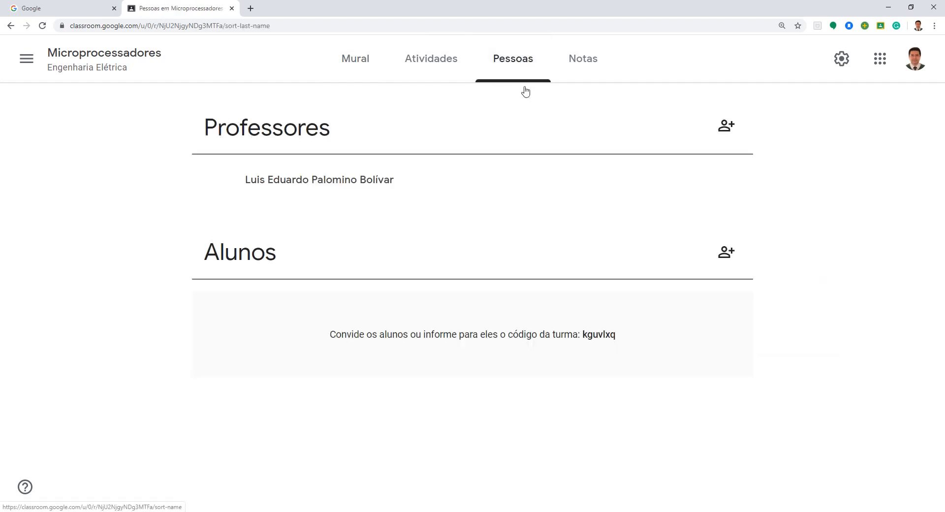
{"action": "left_click", "coordinate": [727, 252]}
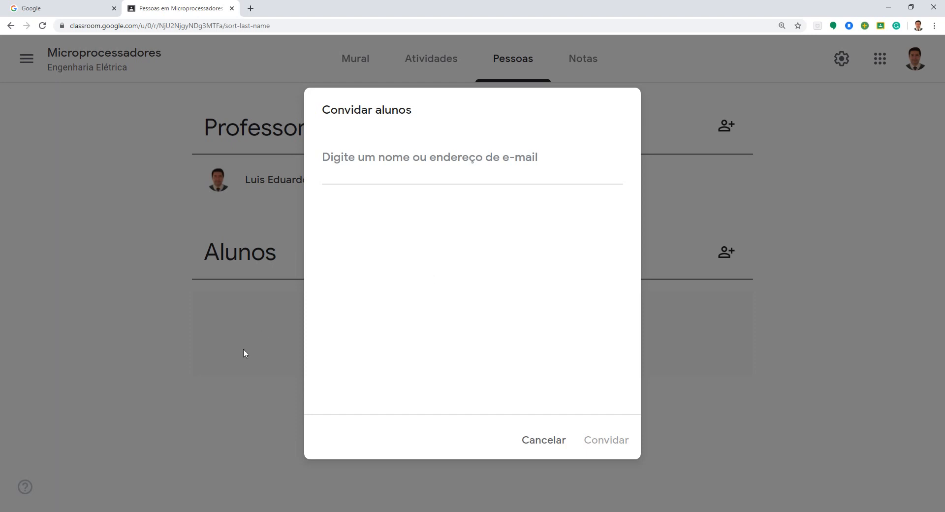
{"action": "left_click", "coordinate": [543, 439]}
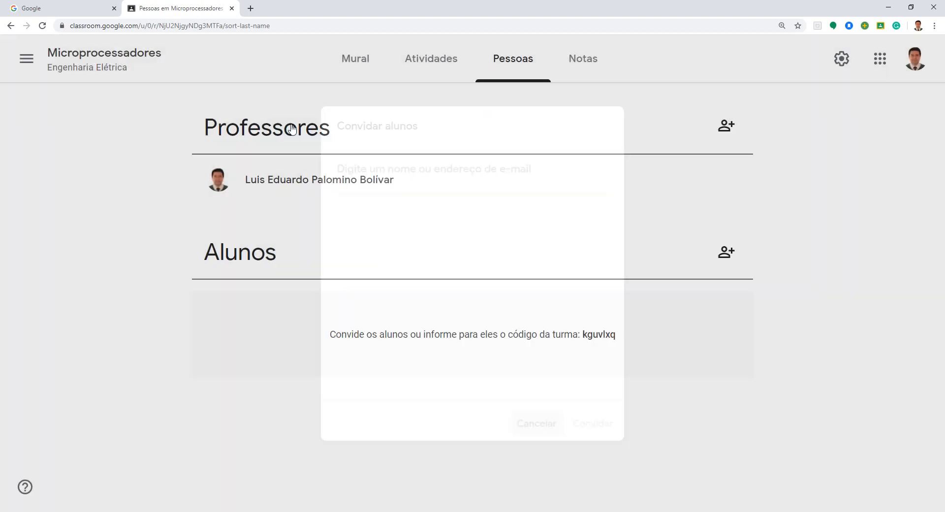
Step: Return to the class's Mural and view the enlarged class code again
{"action": "left_click", "coordinate": [353, 69]}
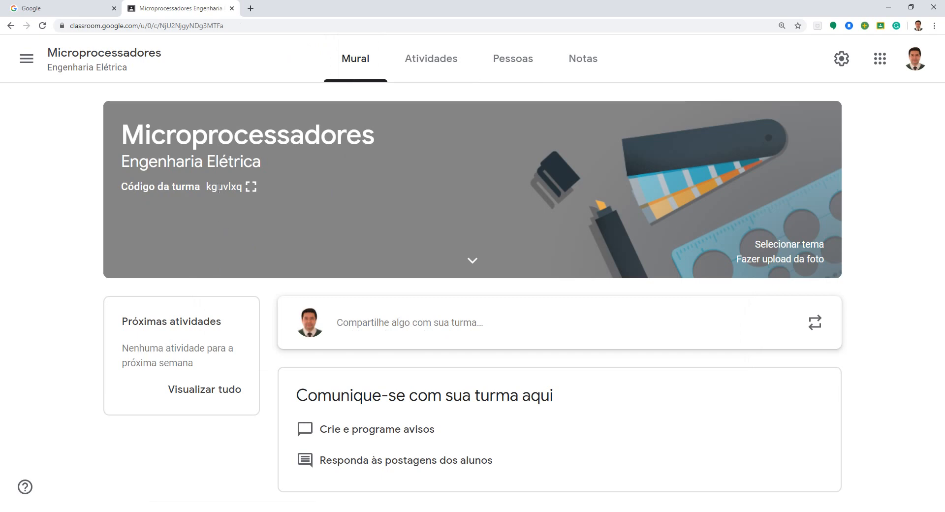
{"action": "left_click", "coordinate": [251, 188]}
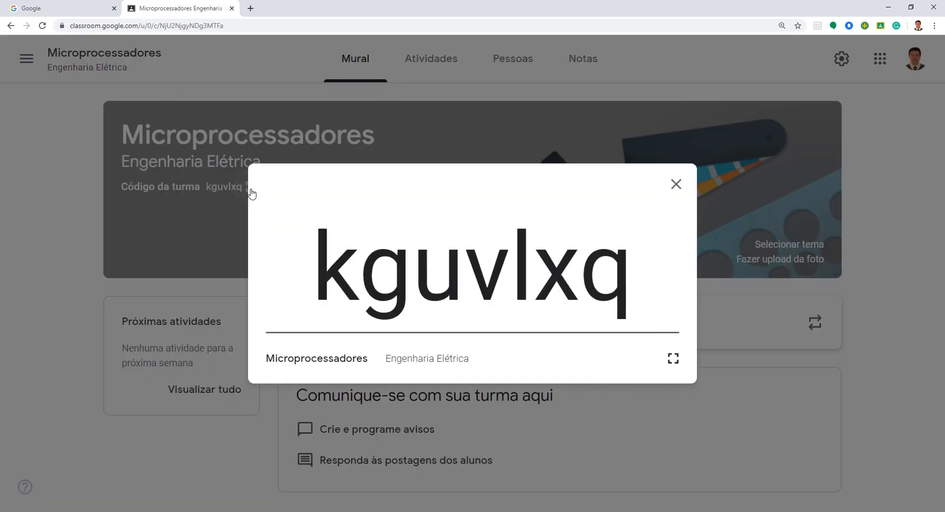
{"action": "left_click", "coordinate": [675, 185]}
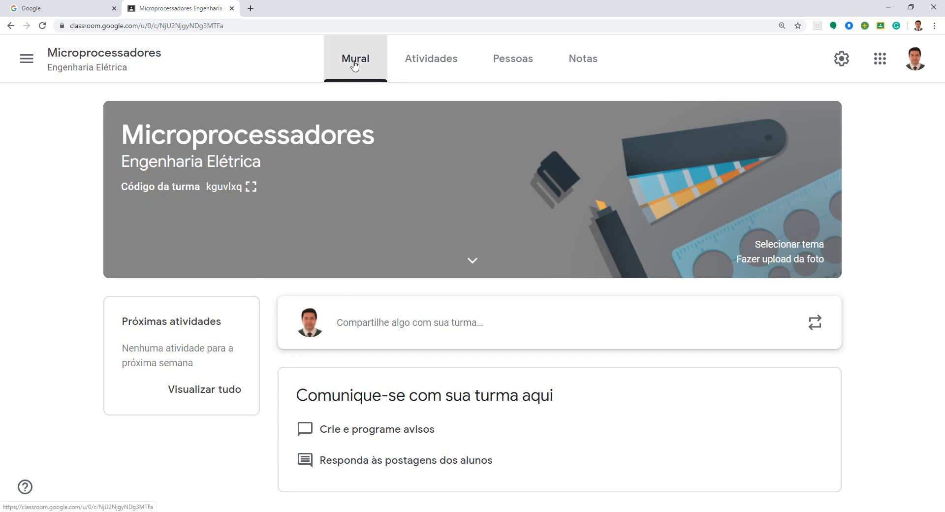
Step: Start a new quiz assignment (Atividade com teste) in the class's Atividades section and title it "Video de Solda"
{"action": "left_click", "coordinate": [429, 59]}
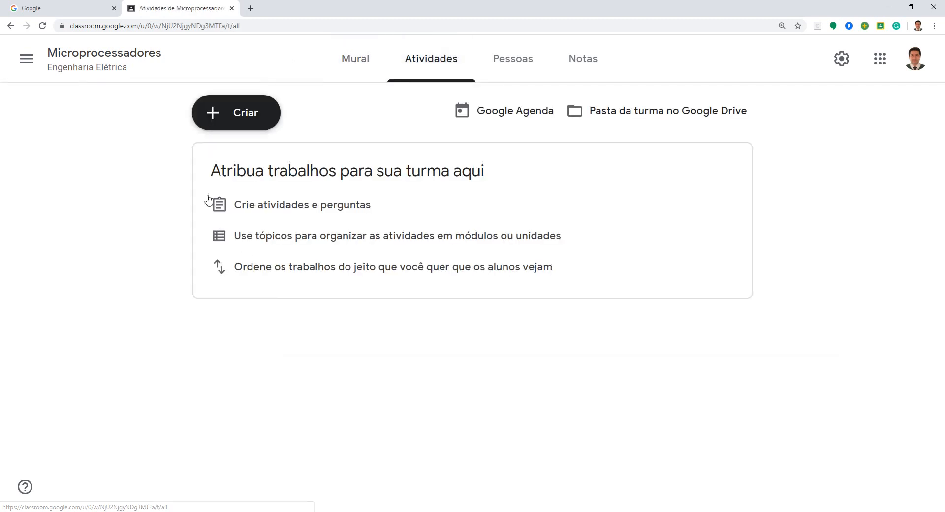
{"action": "left_click", "coordinate": [235, 118]}
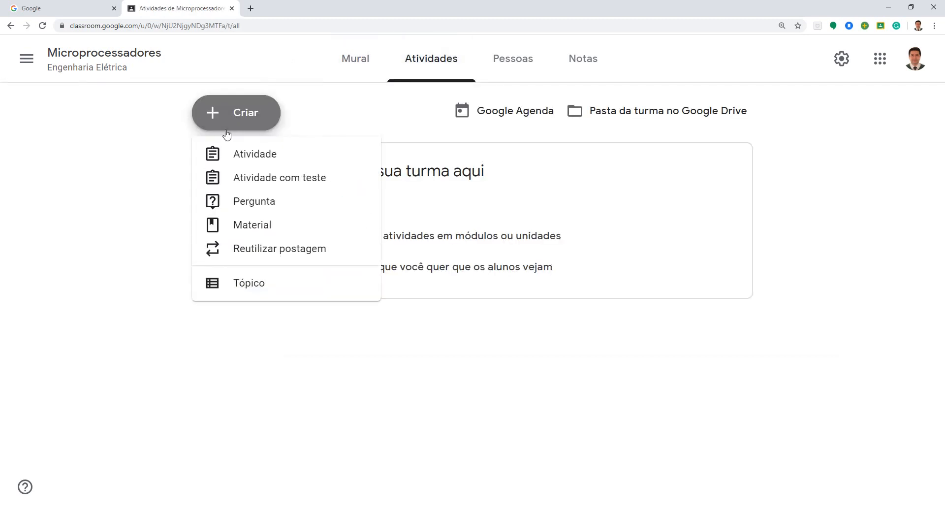
{"action": "left_click", "coordinate": [238, 178]}
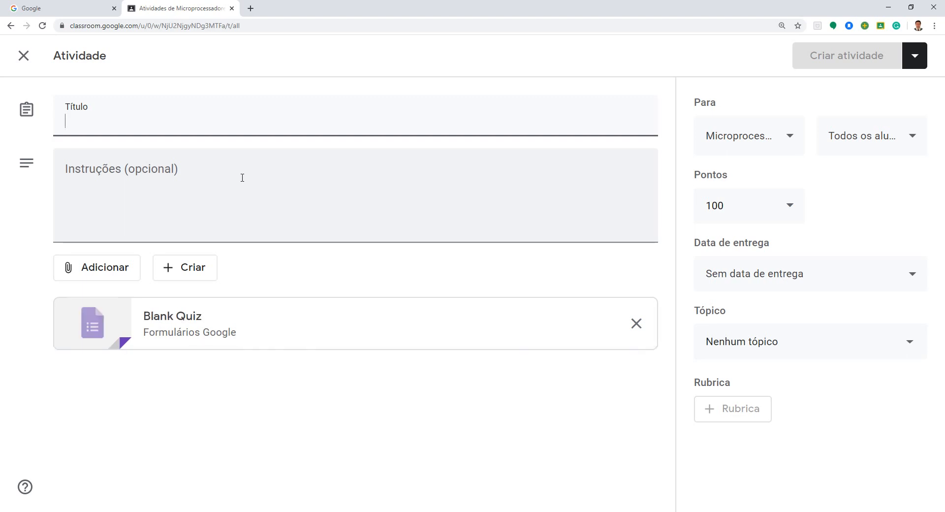
{"action": "type", "text": "Vid"}
{"action": "key", "text": "BackSpace"}
{"action": "type", "text": "Video"}
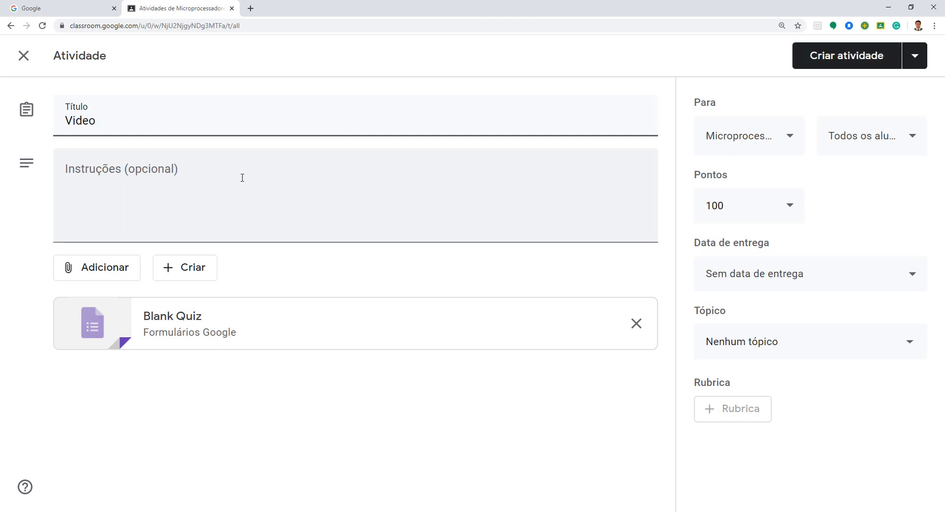
{"action": "type", "text": " de Solda"}
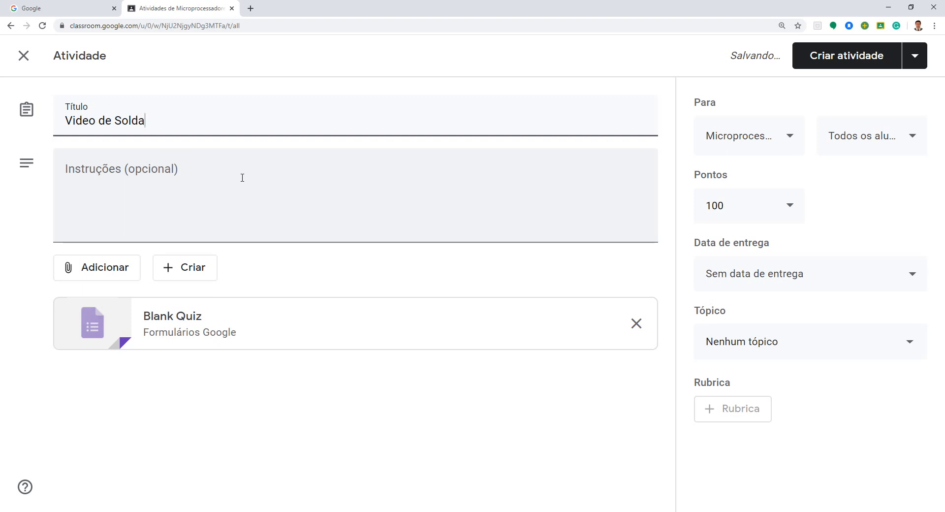
Step: Enter the assignment instructions "Assistir ao vídeo e resolver as questões"
{"action": "left_click", "coordinate": [242, 178]}
{"action": "type", "text": "A"}
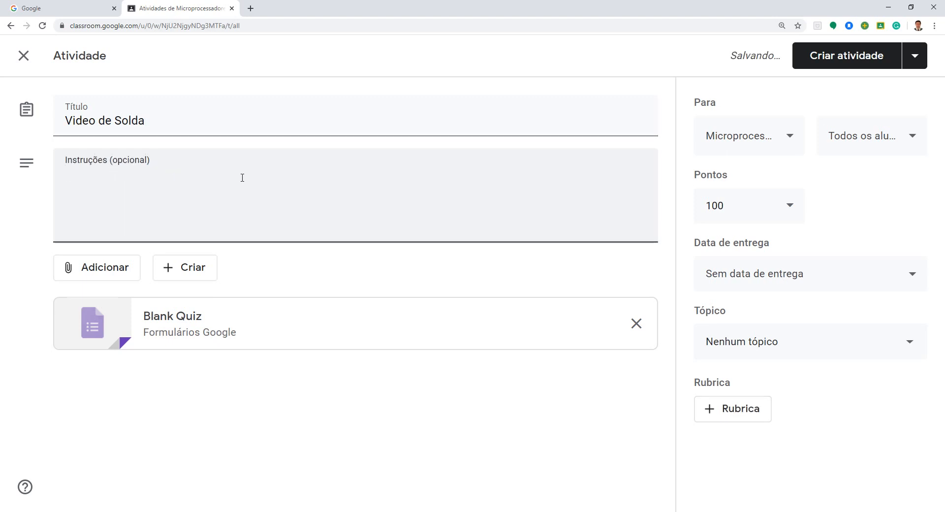
{"action": "type", "text": "Assistir ao v"}
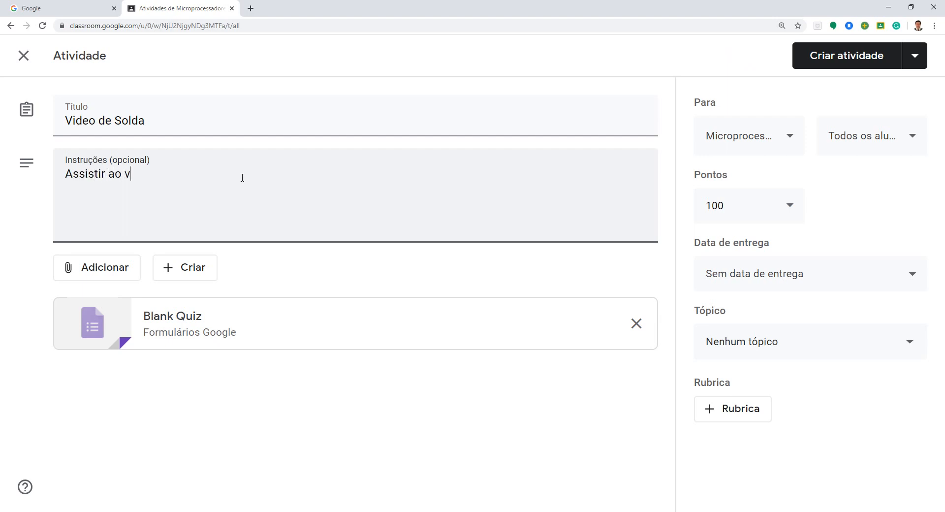
{"action": "type", "text": "ídeo e resolver "}
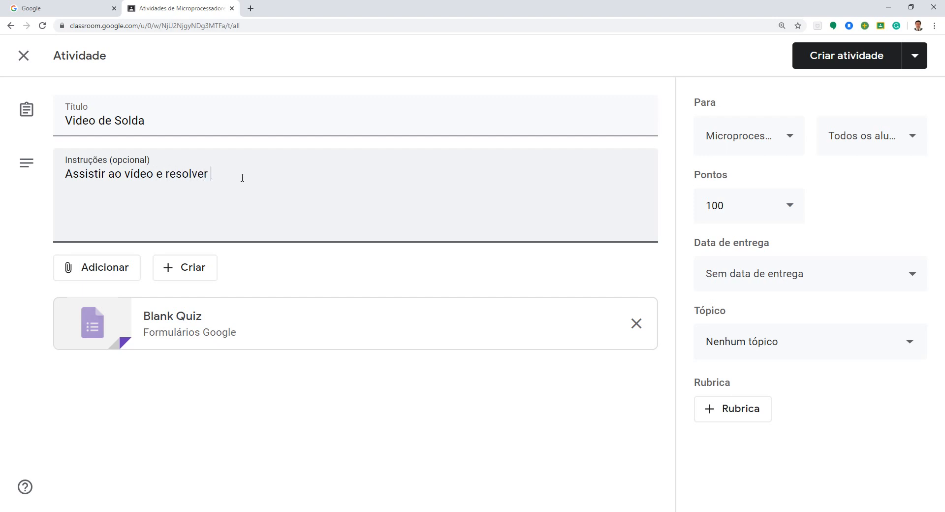
{"action": "type", "text": "as questões"}
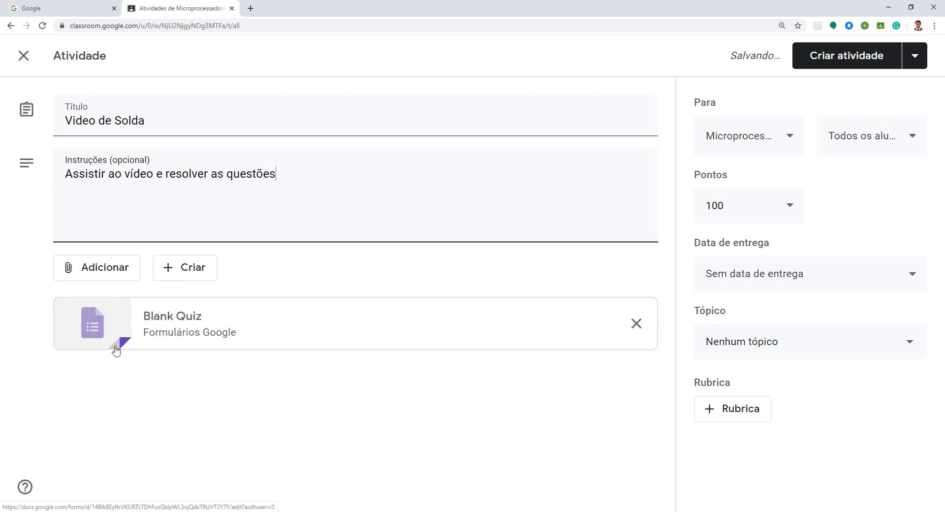
Step: Search YouTube for "Solda Youtube professor" plus the professor's surname and attach the video "Soldadura par conector BMO040 1E" to the assignment
{"action": "left_click", "coordinate": [85, 276]}
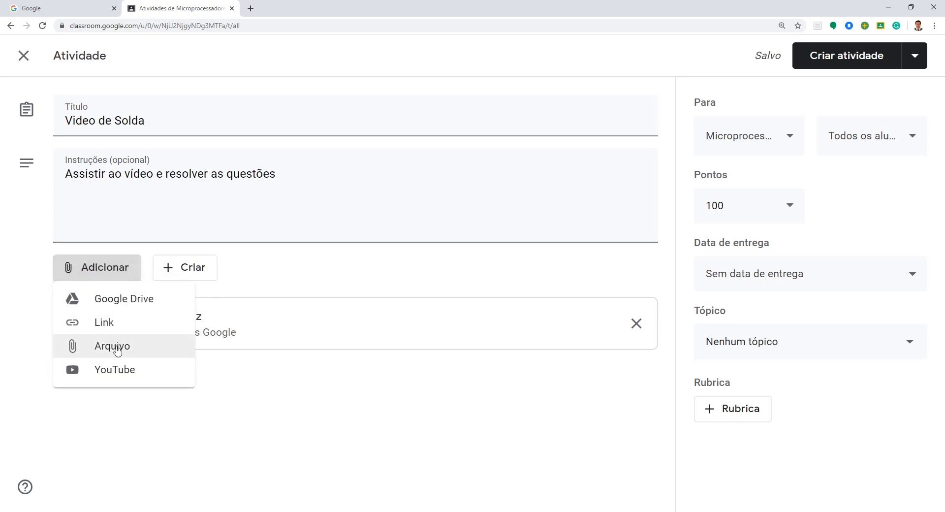
{"action": "left_click", "coordinate": [111, 374]}
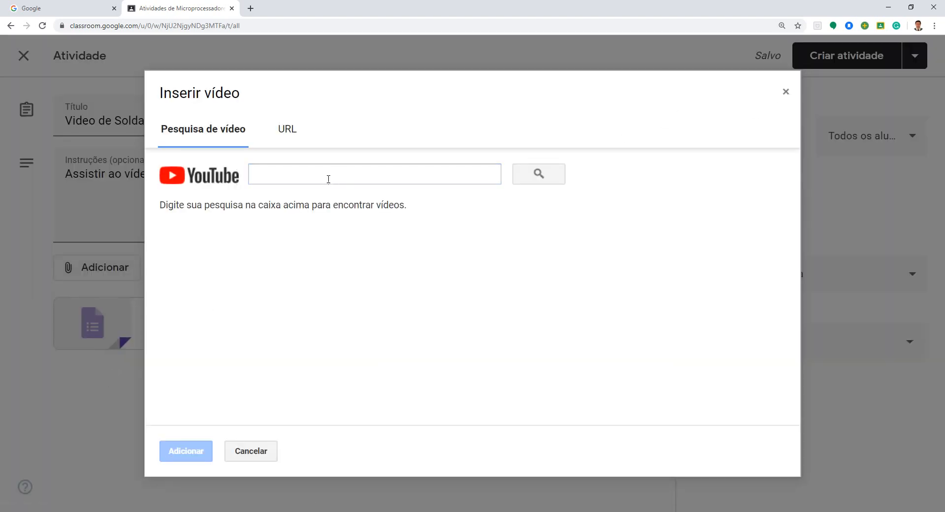
{"action": "left_click", "coordinate": [326, 177]}
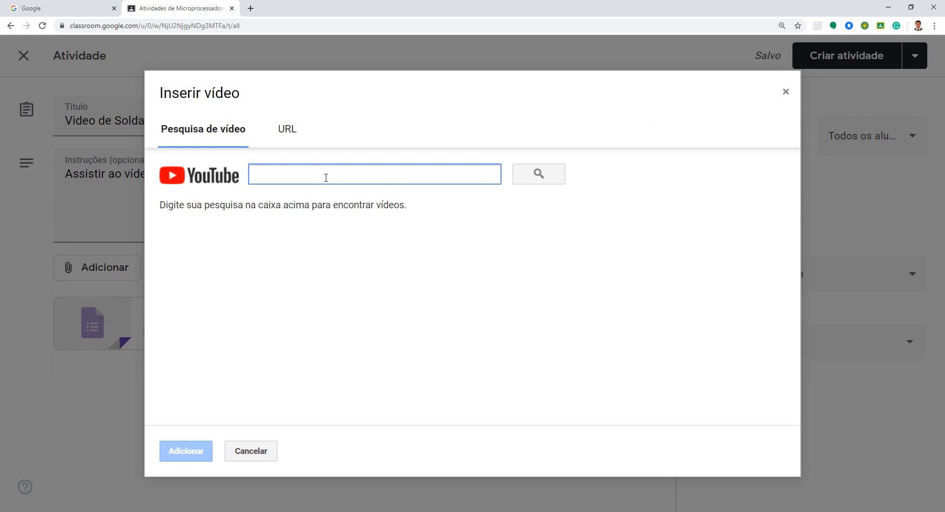
{"action": "type", "text": "Si"}
{"action": "type", "text": "lda "}
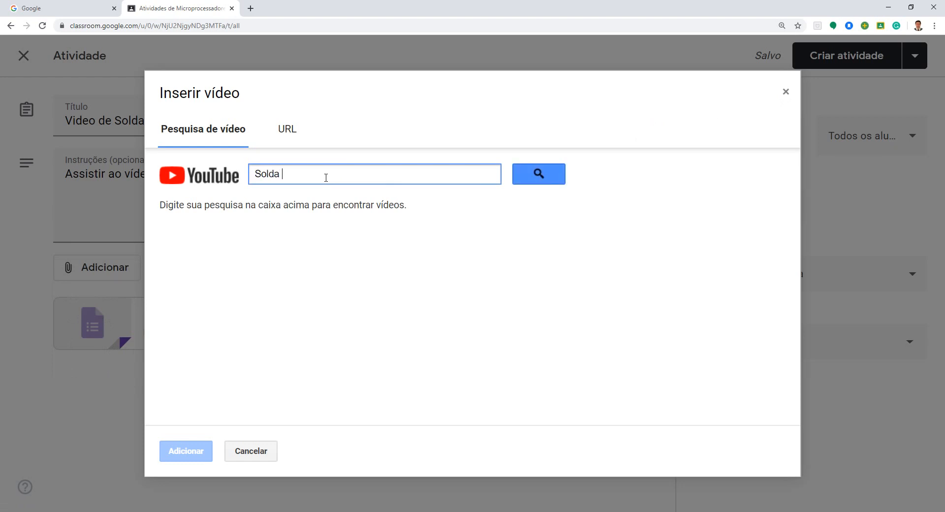
{"action": "type", "text": "Youtube professor Palomino"}
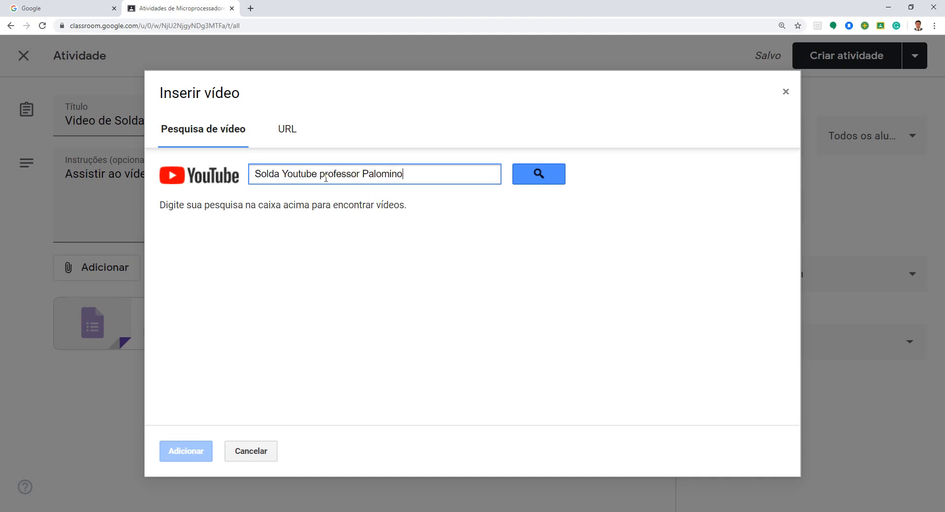
{"action": "key", "text": "Return"}
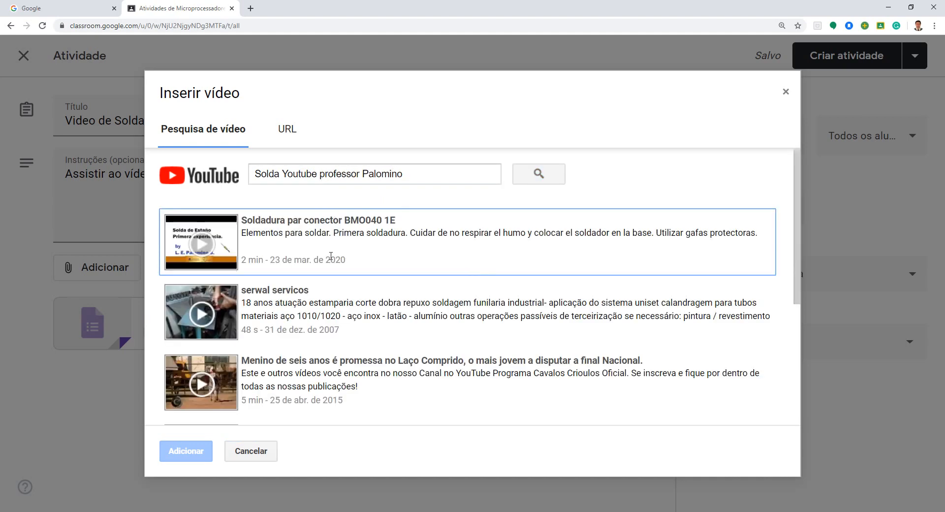
{"action": "left_click", "coordinate": [226, 242]}
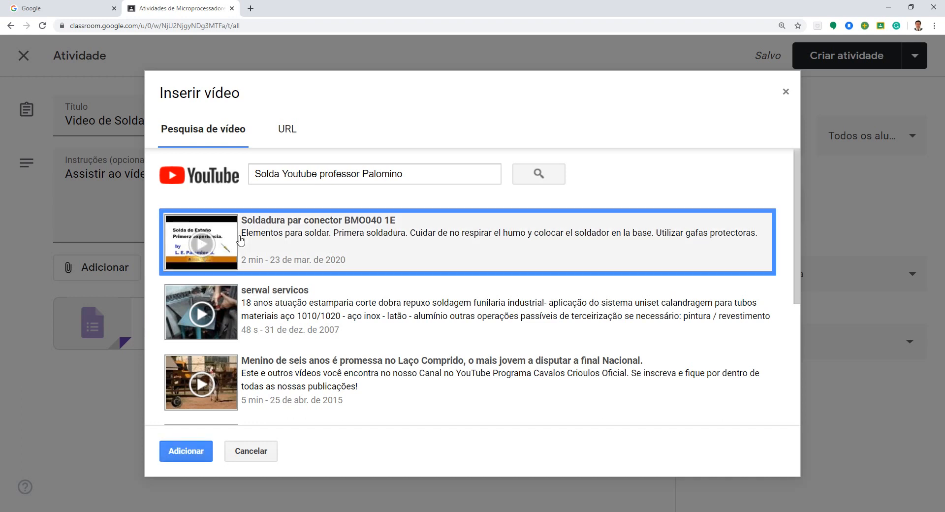
{"action": "left_click", "coordinate": [199, 247]}
{"action": "left_click", "coordinate": [183, 240]}
{"action": "left_click", "coordinate": [196, 449]}
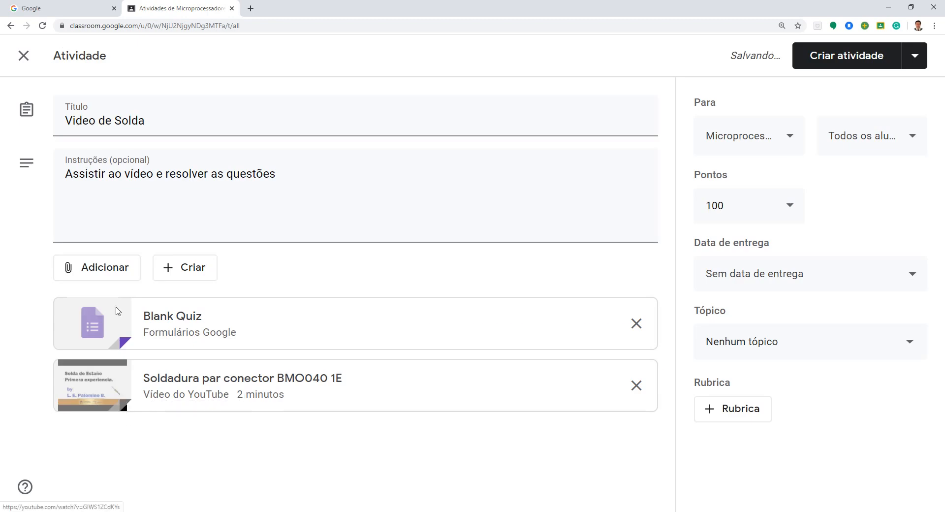
Step: Open the attached Blank Quiz form and write its first question "Quais são os elementos requeridos para uma boa solda?" with the answer type Parágrafo
{"action": "left_click", "coordinate": [93, 325]}
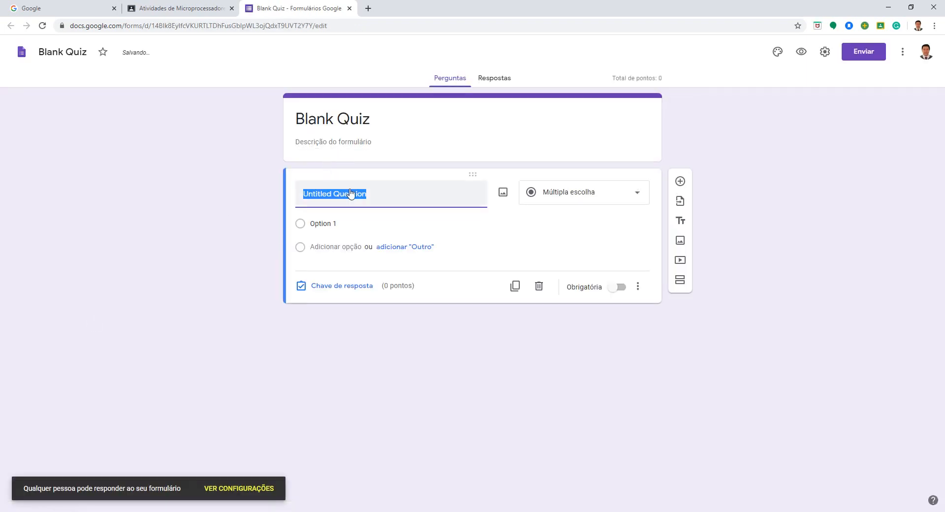
{"action": "left_click", "coordinate": [79, 52]}
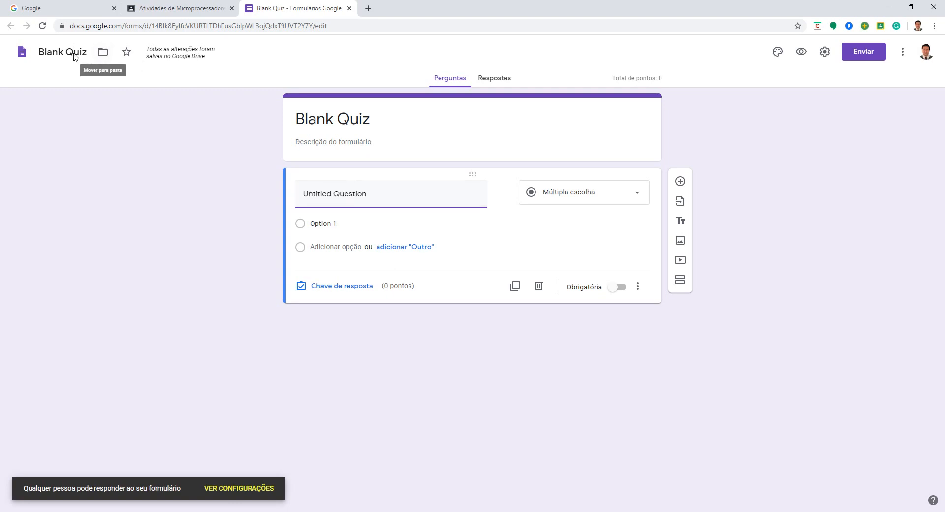
{"action": "left_click", "coordinate": [362, 197]}
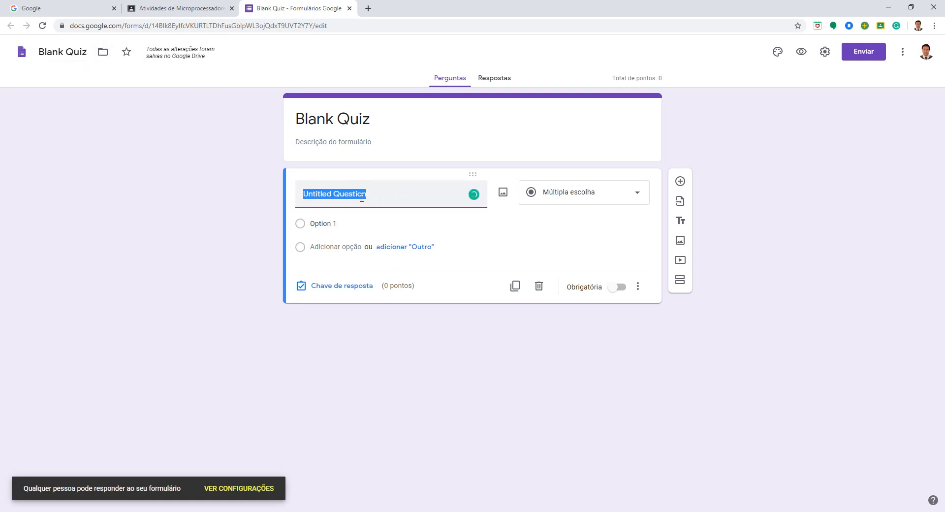
{"action": "type", "text": "Qual f"}
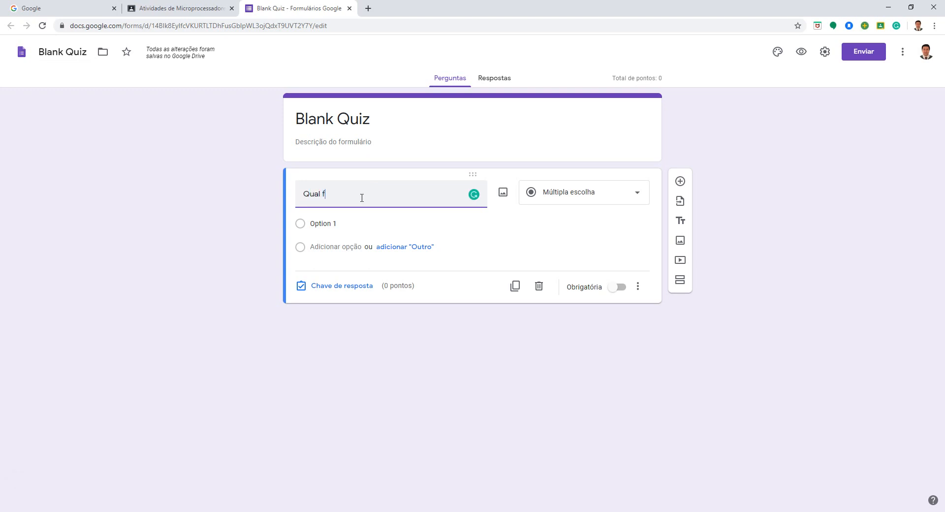
{"action": "key", "text": "BackSpace"}
{"action": "key", "text": "BackSpace"}
{"action": "key", "text": "BackSpace"}
{"action": "type", "text": "is são "}
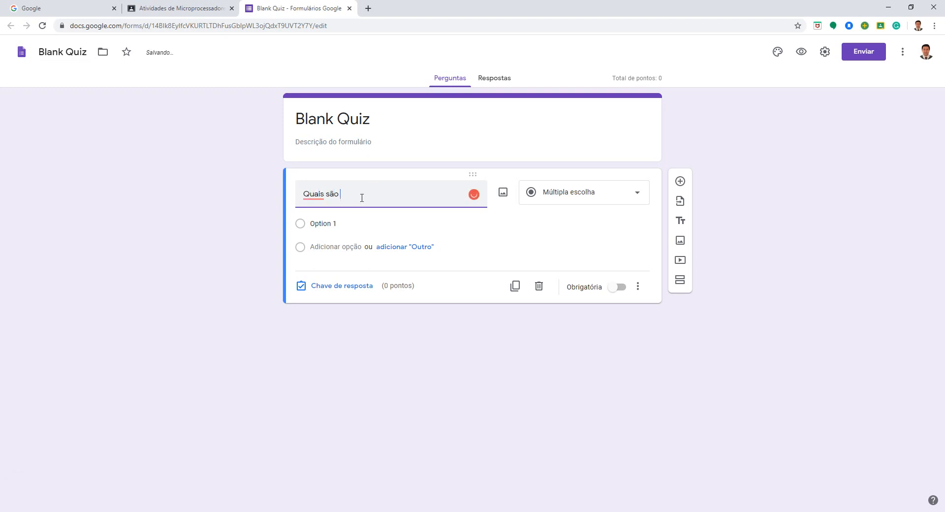
{"action": "type", "text": "os elementos reque"}
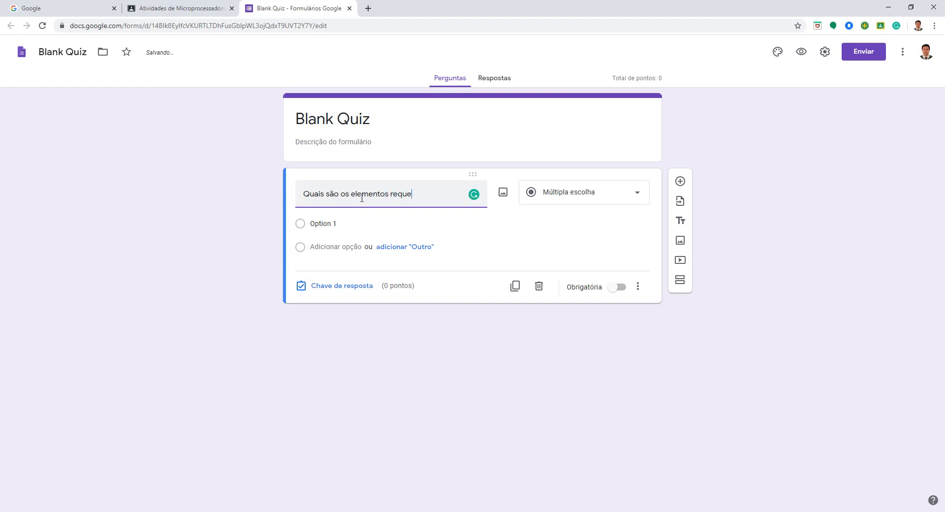
{"action": "type", "text": "ridos para uma b"}
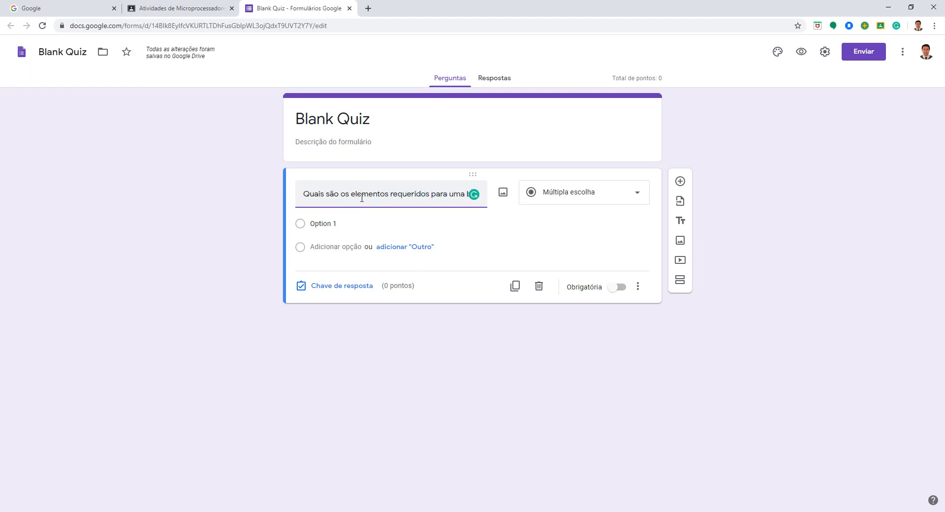
{"action": "type", "text": "oa solda "}
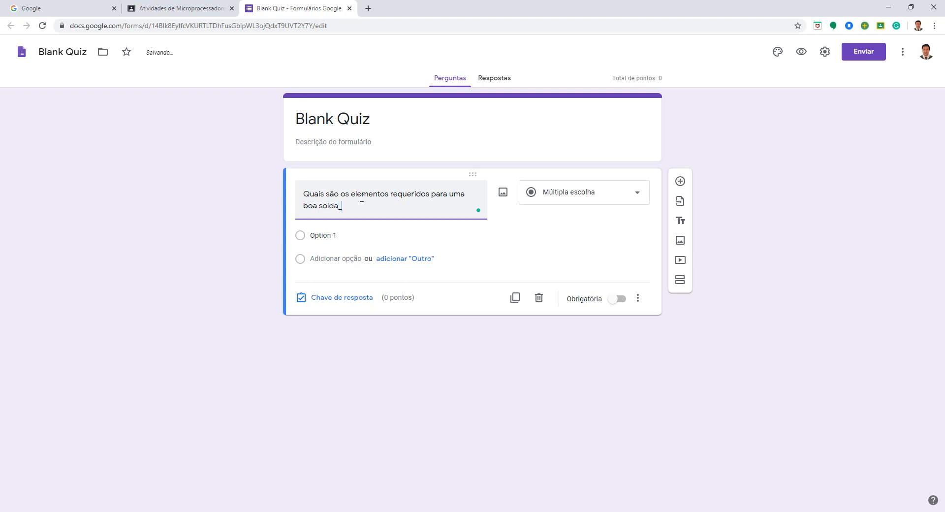
{"action": "type", "text": "?"}
{"action": "left_click", "coordinate": [545, 196]}
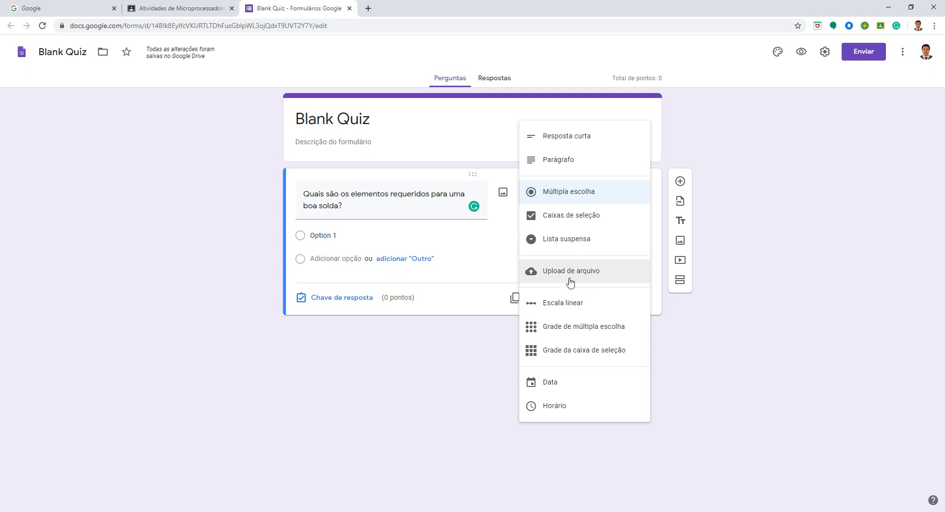
{"action": "left_click", "coordinate": [576, 162]}
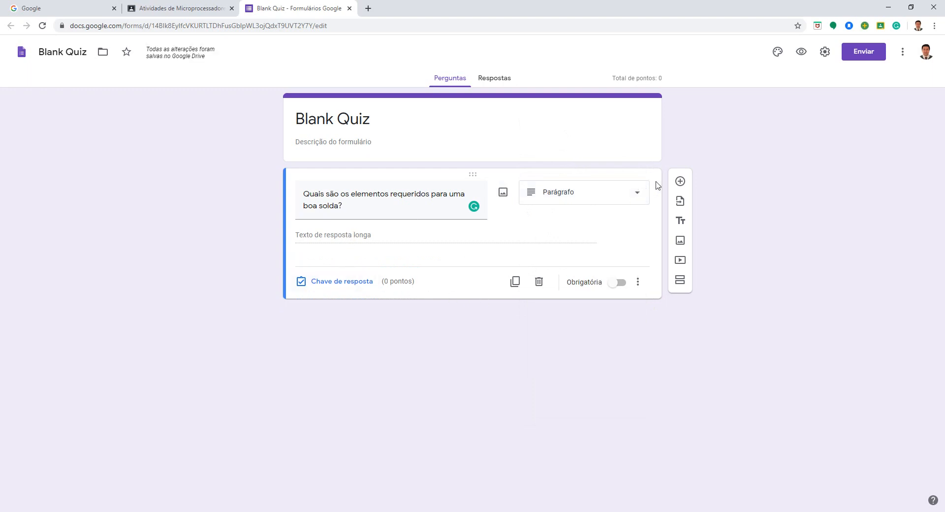
Step: Add a second question "Comente o tipo de solda utilizada" with the answer type Resposta curta
{"action": "left_click", "coordinate": [680, 181]}
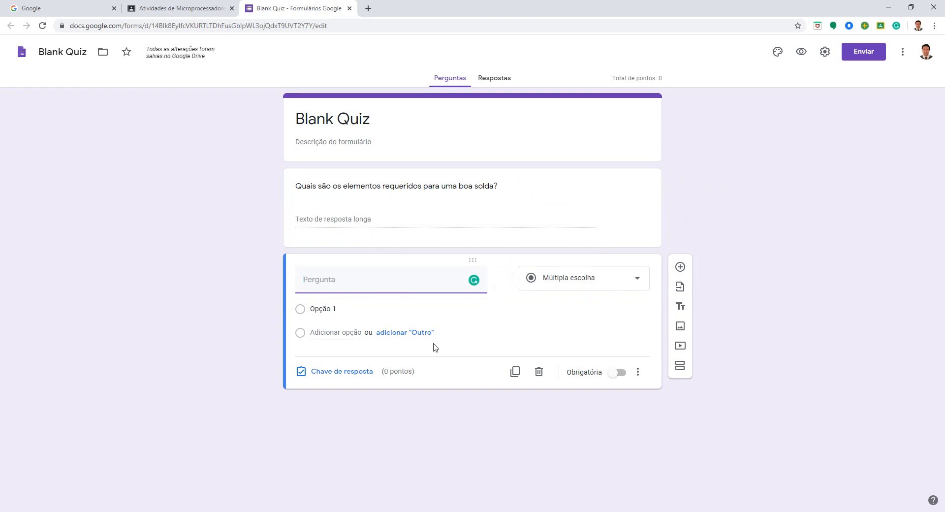
{"action": "type", "text": "VOm"}
{"action": "key", "text": "BackSpace"}
{"action": "type", "text": "COm"}
{"action": "type", "text": "mente"}
{"action": "type", "text": " o tipo de solda"}
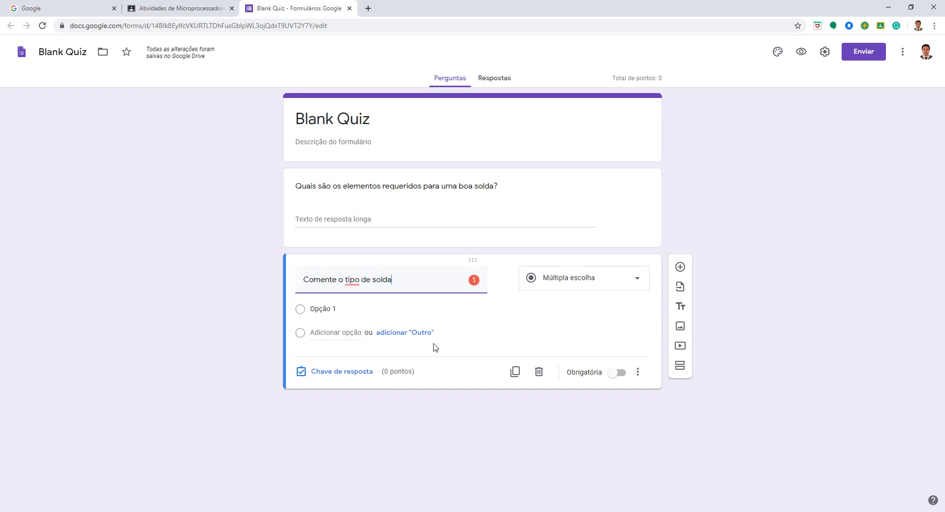
{"action": "type", "text": " utilizada"}
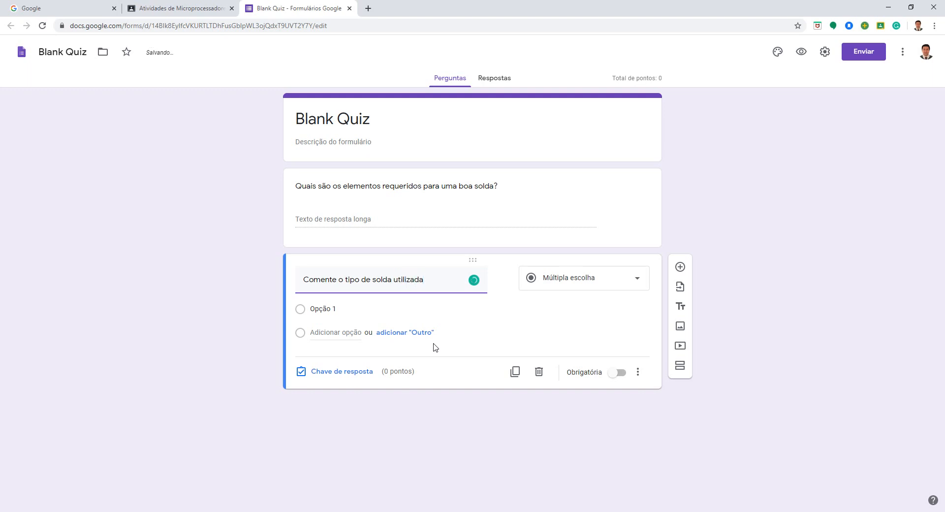
{"action": "left_click", "coordinate": [568, 290]}
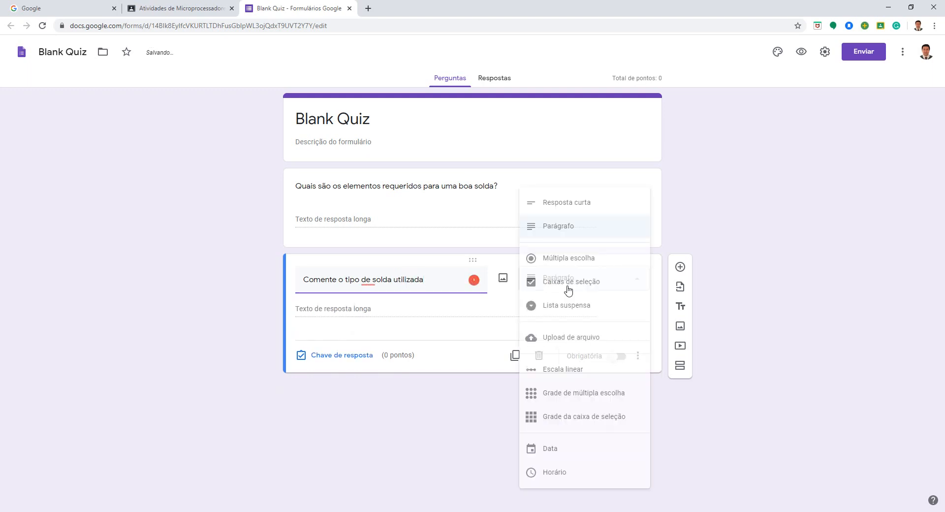
{"action": "left_click", "coordinate": [571, 205]}
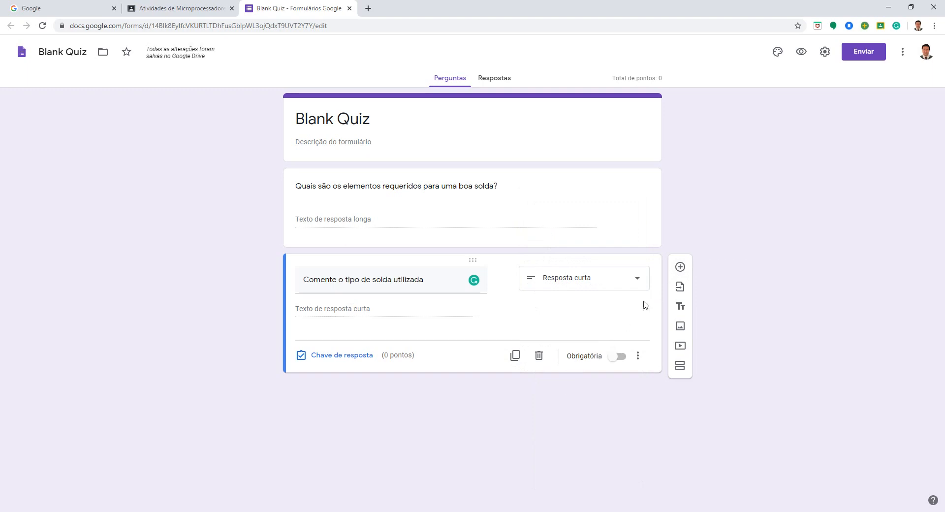
Step: Add a third question "Responder com um vídeo o que achou do material." with the answer type Upload de arquivo, allowing participants' uploads to Drive
{"action": "left_click", "coordinate": [680, 266]}
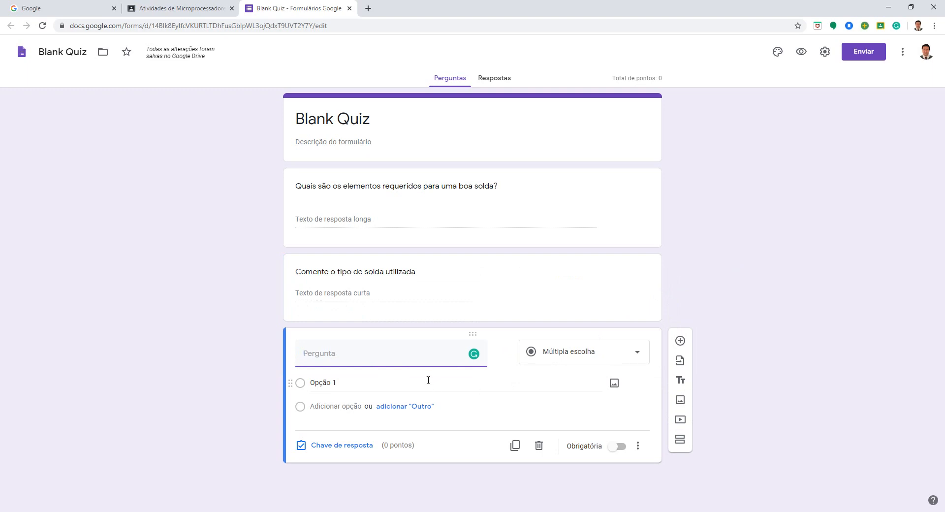
{"action": "type", "text": "Respo"}
{"action": "type", "text": "nder com um v"}
{"action": "type", "text": "id"}
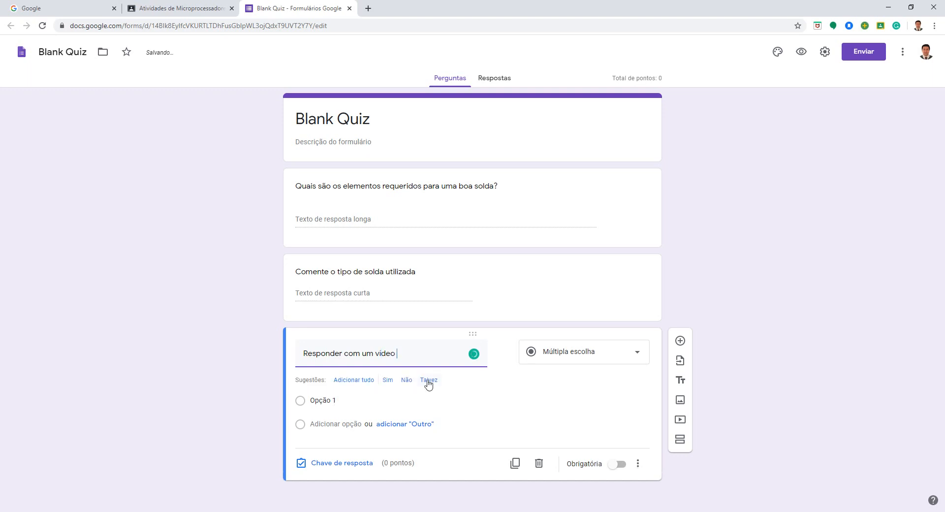
{"action": "type", "text": "eo o que achou"}
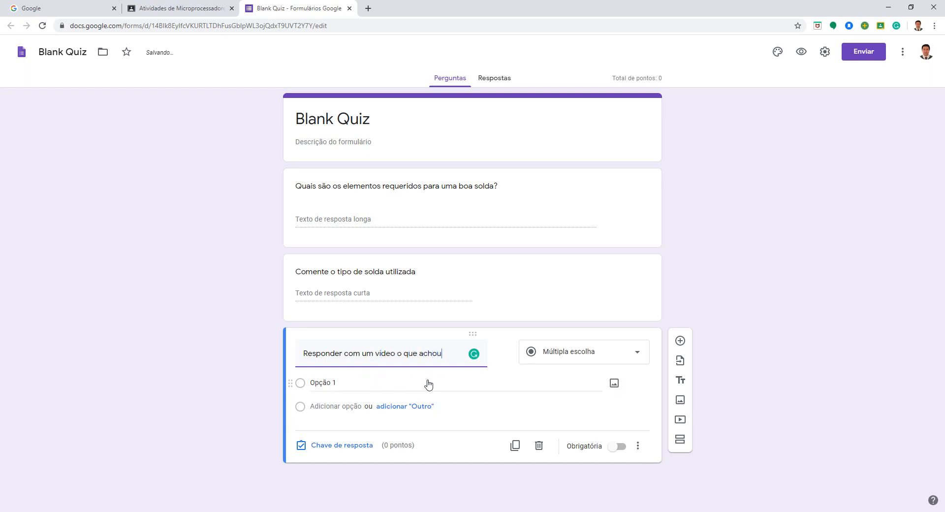
{"action": "type", "text": " do material."}
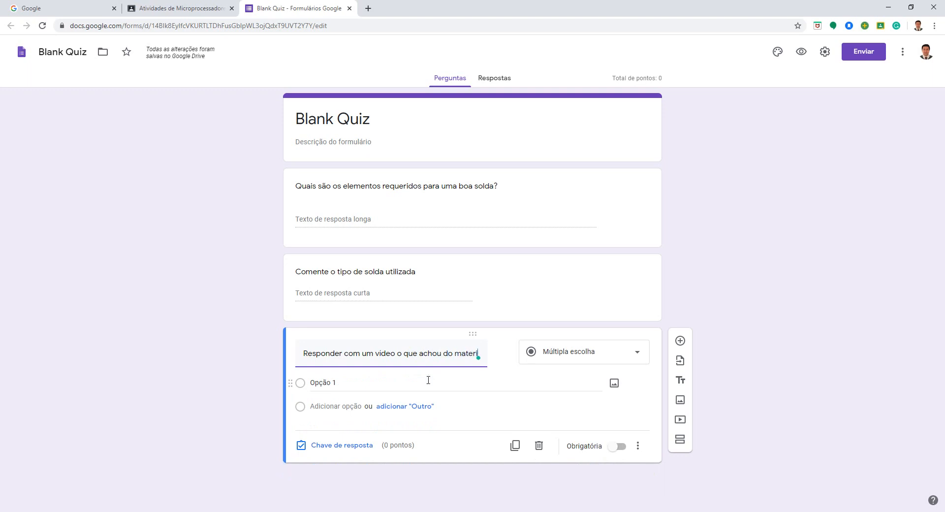
{"action": "left_click", "coordinate": [555, 357]}
{"action": "left_click", "coordinate": [576, 349]}
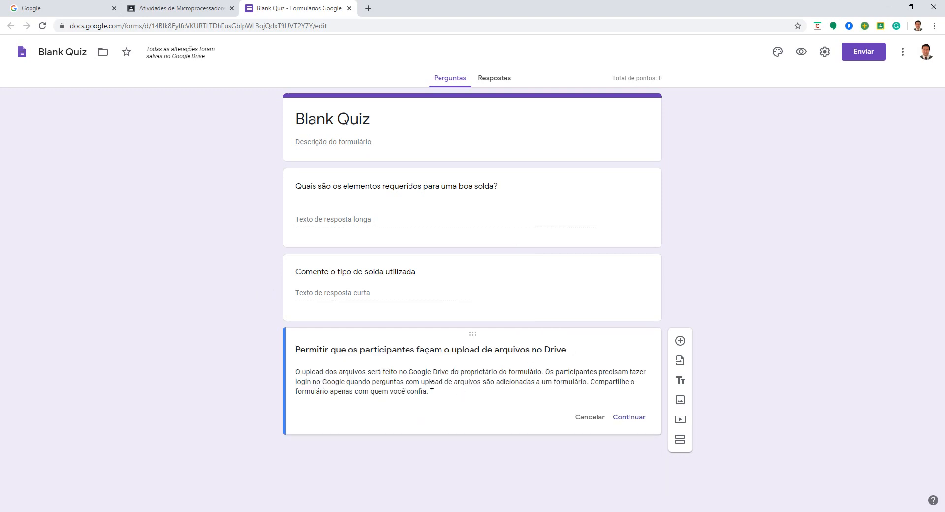
{"action": "left_click", "coordinate": [626, 418]}
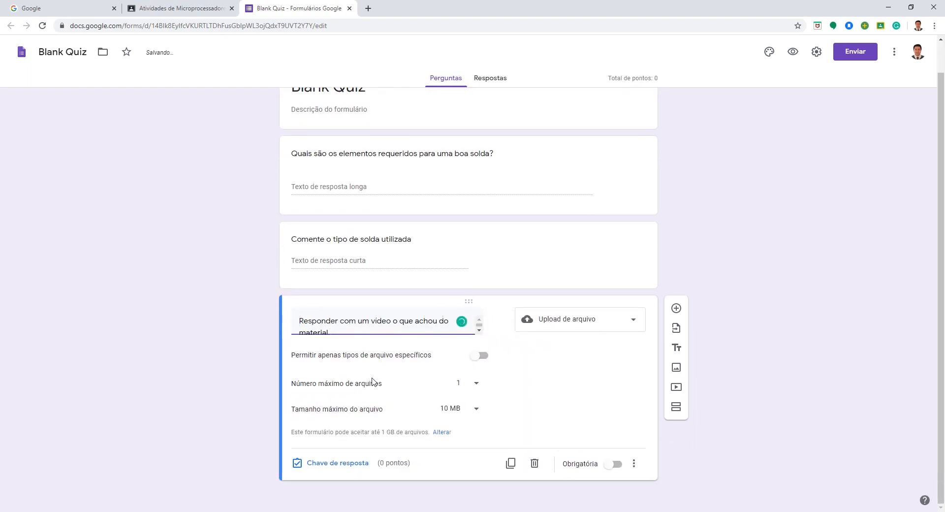
Step: Restrict the upload question to Vídeo files with a maximum file size of 10 MB and mark it as required
{"action": "left_click", "coordinate": [480, 356]}
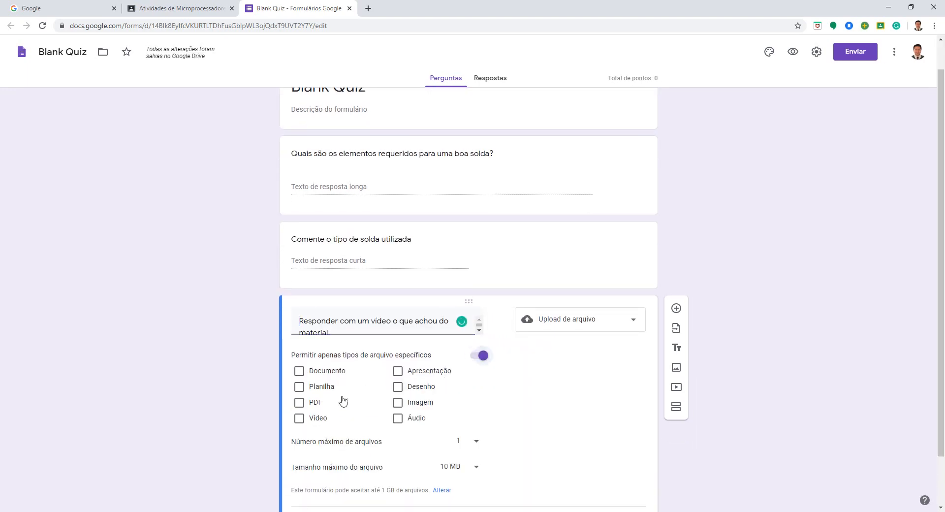
{"action": "left_click", "coordinate": [312, 422]}
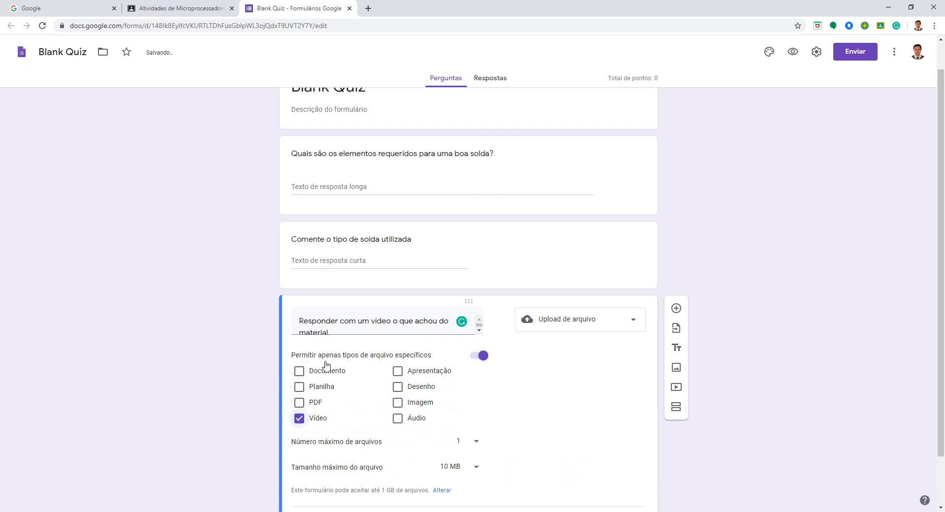
{"action": "scroll", "coordinate": [211, 430], "scroll_direction": "down", "scroll_amount": 2}
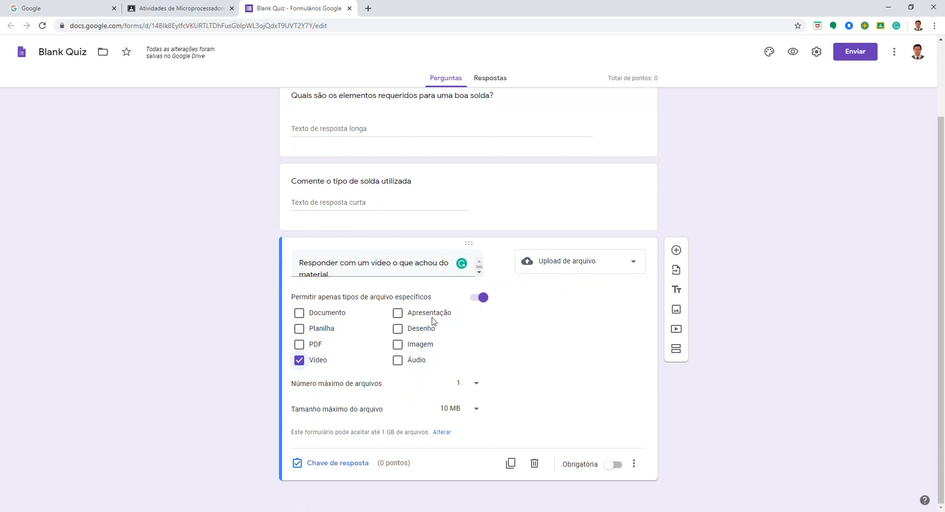
{"action": "left_click", "coordinate": [479, 297]}
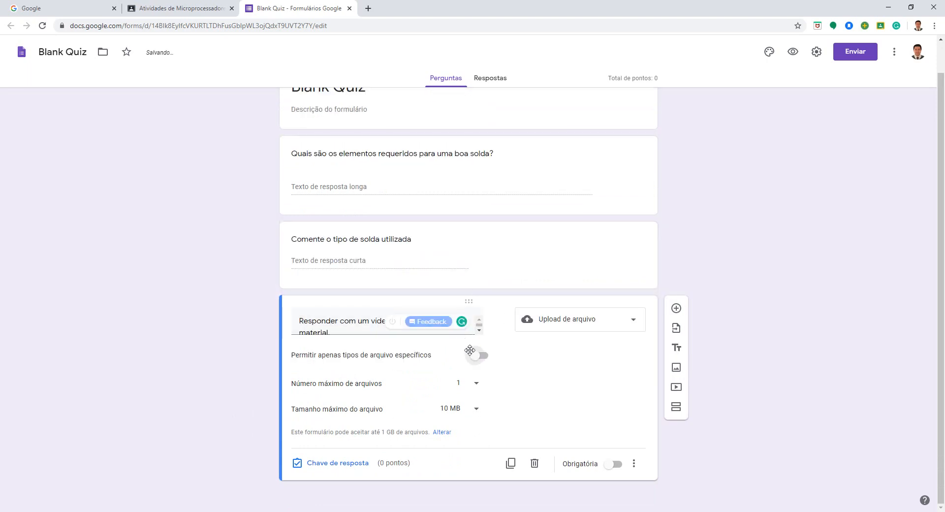
{"action": "left_click", "coordinate": [477, 359]}
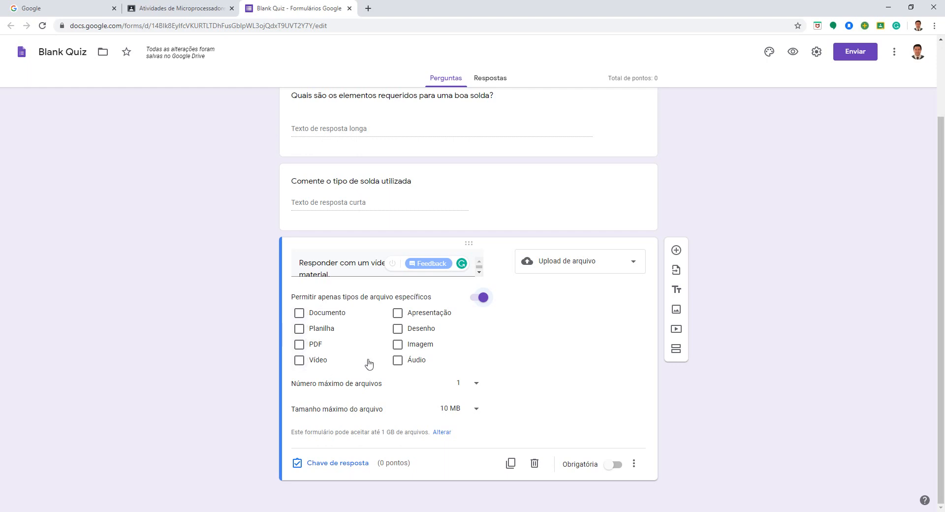
{"action": "left_click", "coordinate": [299, 361]}
{"action": "left_click", "coordinate": [476, 413]}
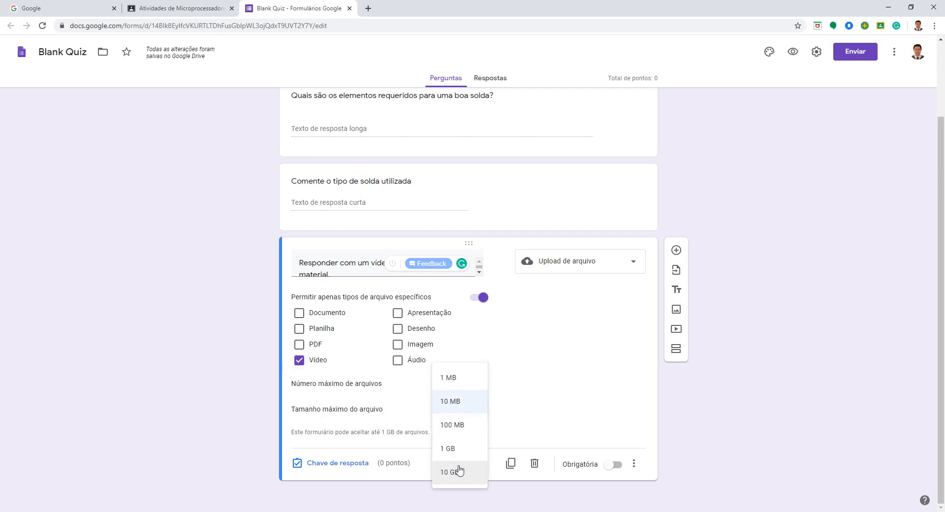
{"action": "left_click", "coordinate": [458, 402]}
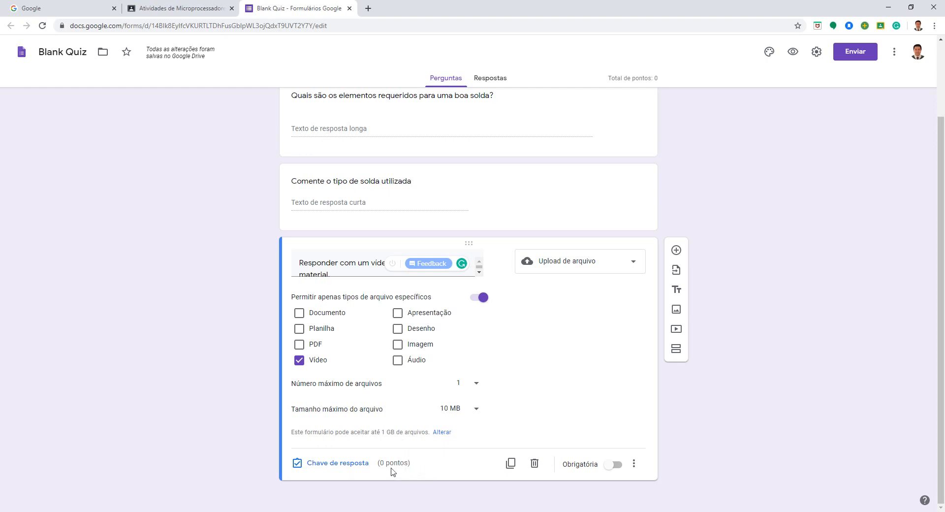
{"action": "left_click", "coordinate": [607, 465]}
Step: Check the quiz's responses page and return to its questions
{"action": "scroll", "coordinate": [561, 300], "scroll_direction": "up", "scroll_amount": 2}
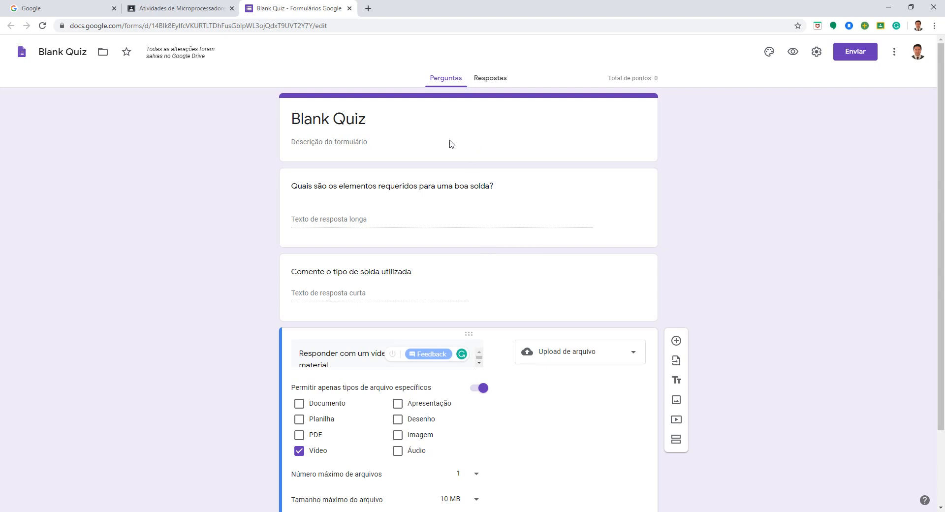
{"action": "left_click", "coordinate": [490, 77]}
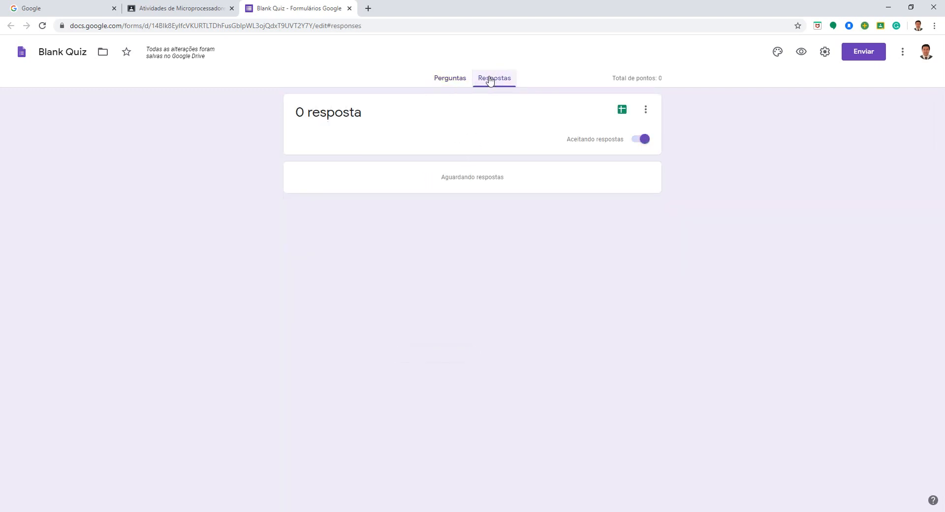
{"action": "left_click", "coordinate": [446, 81]}
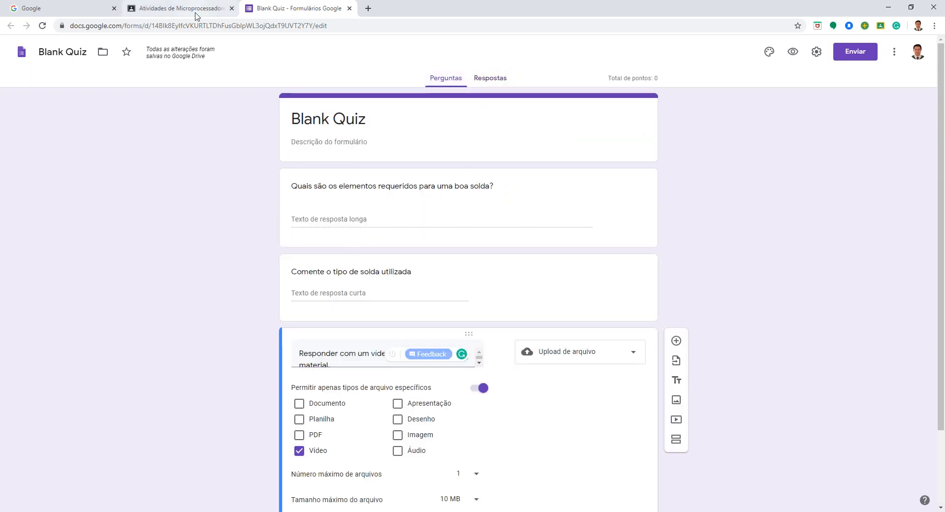
Step: Switch back to the Classroom assignment and set its due date to 31 de mar. de 2020 at 23:59
{"action": "left_click", "coordinate": [174, 9]}
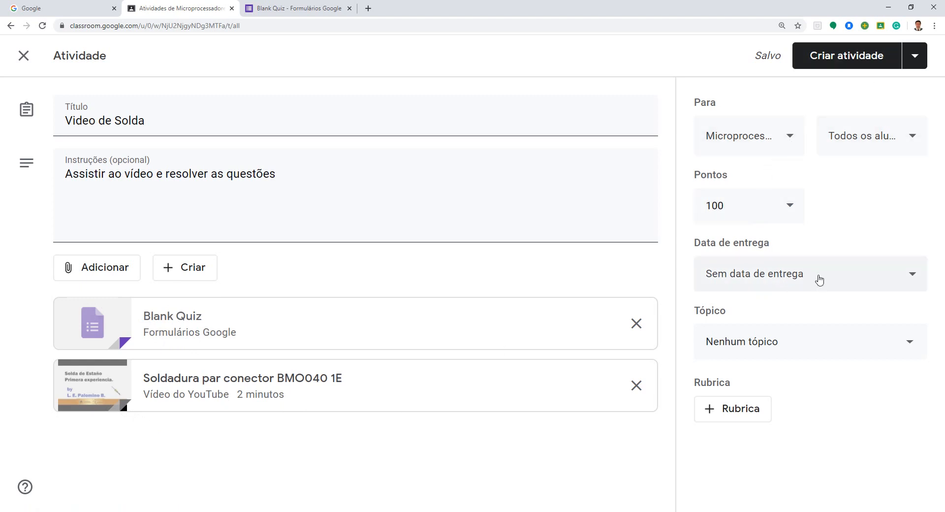
{"action": "left_click", "coordinate": [819, 279]}
{"action": "left_click", "coordinate": [785, 340]}
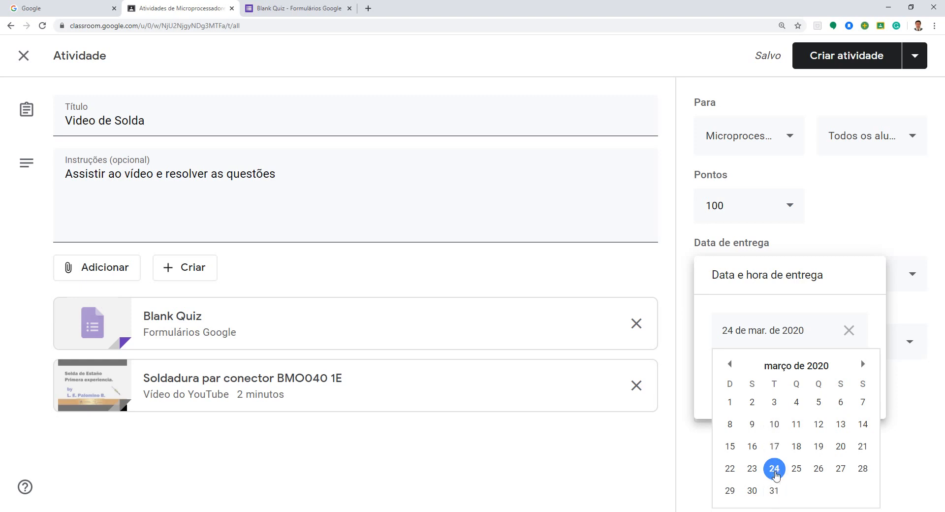
{"action": "left_click", "coordinate": [774, 490]}
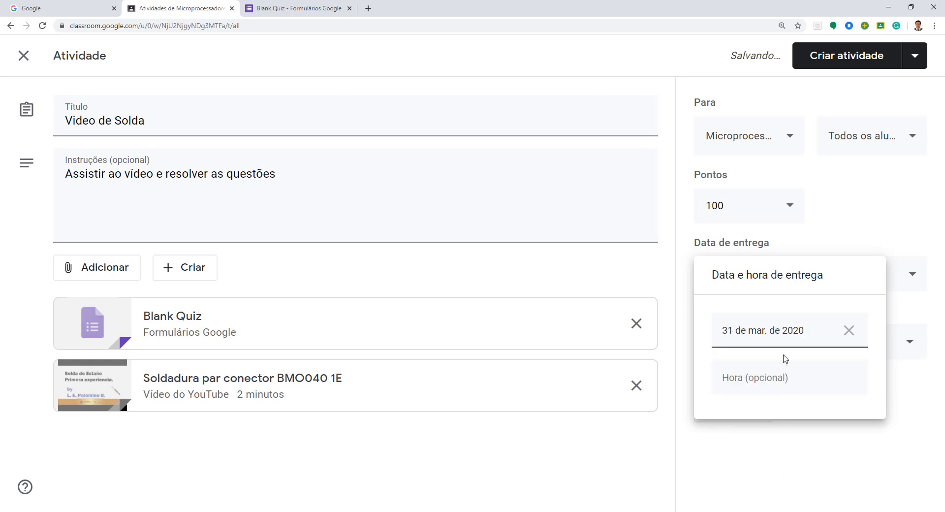
{"action": "left_click", "coordinate": [777, 379]}
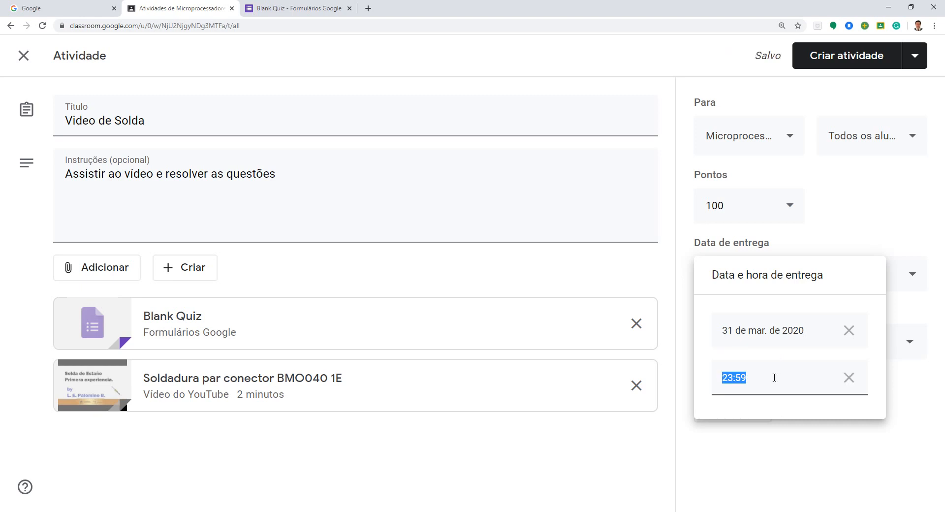
{"action": "left_click", "coordinate": [800, 234]}
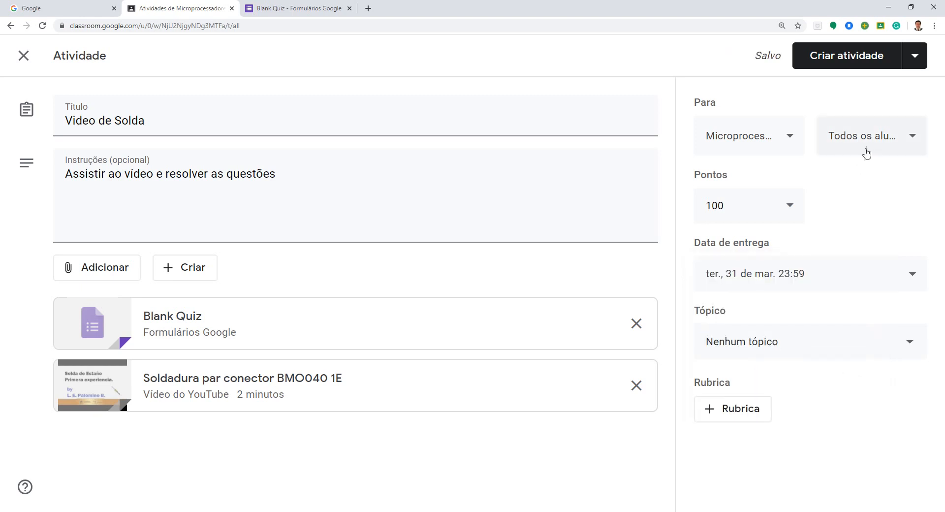
Step: Check which students the assignment is addressed to and which publishing options are available
{"action": "left_click", "coordinate": [864, 154]}
{"action": "left_click", "coordinate": [865, 154]}
{"action": "left_click", "coordinate": [865, 151]}
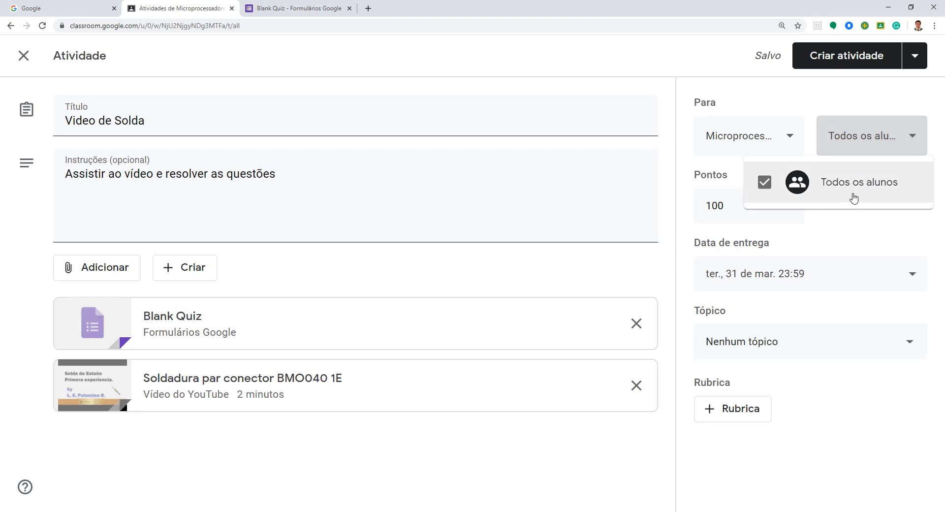
{"action": "left_click", "coordinate": [846, 222]}
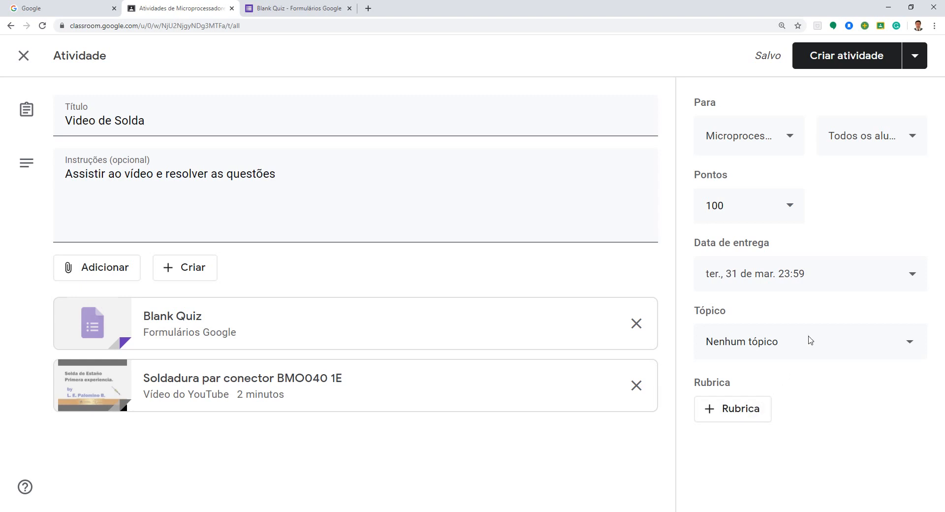
{"action": "left_click", "coordinate": [917, 55]}
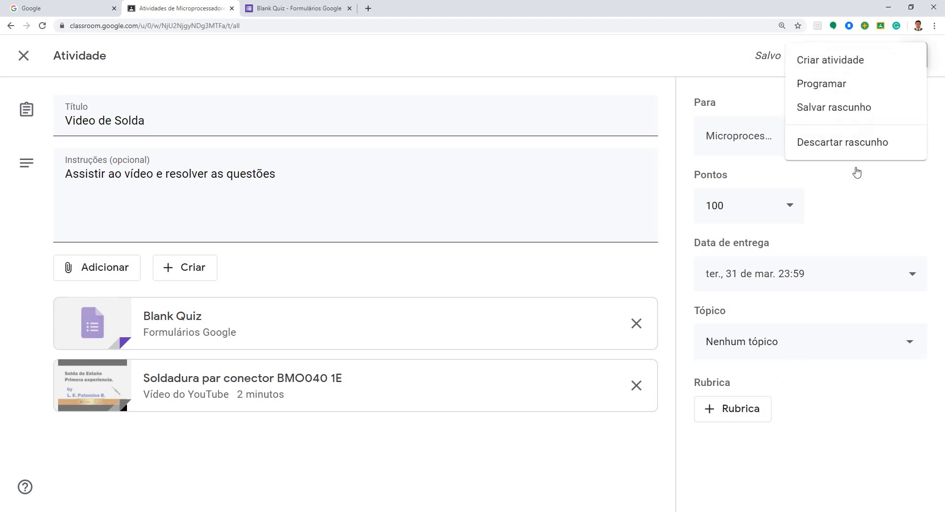
{"action": "left_click", "coordinate": [856, 185]}
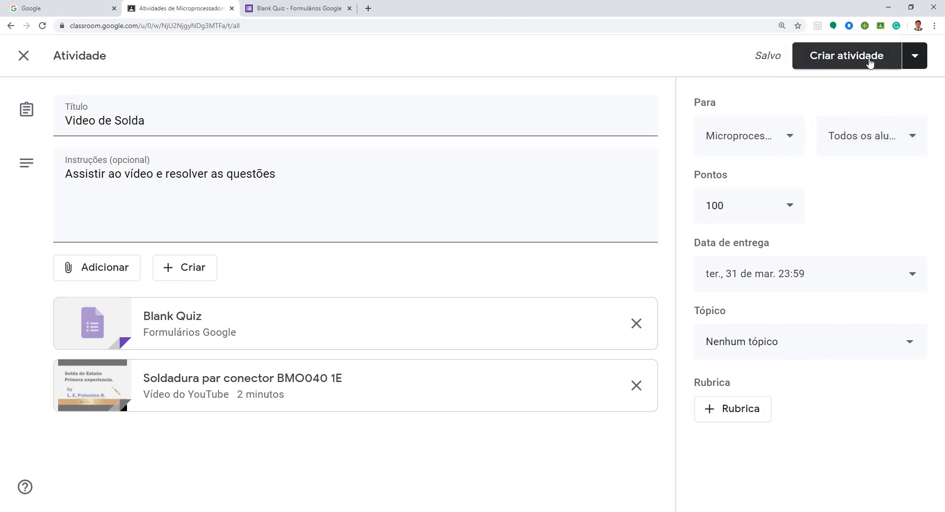
Step: Schedule the "Video de Solda" assignment for publication on 29 de mar. de 2020 at 08:00
{"action": "left_click", "coordinate": [912, 61]}
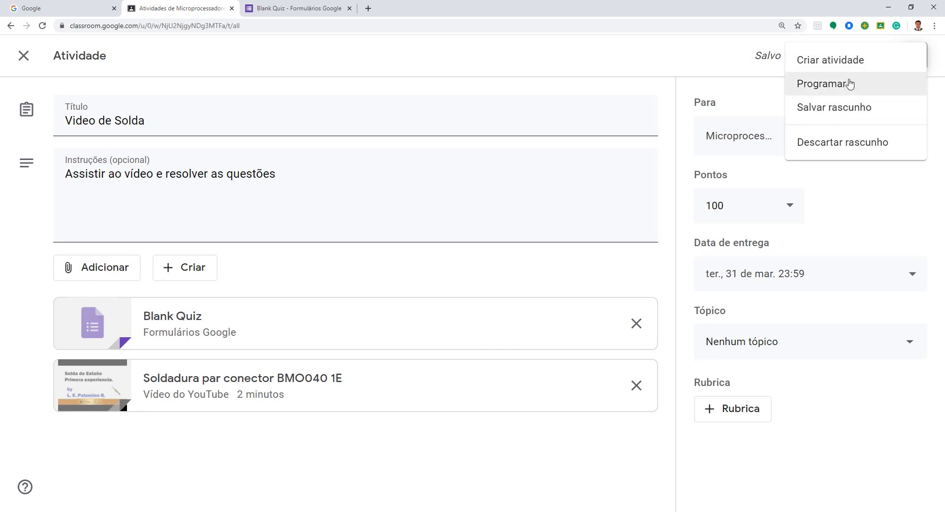
{"action": "left_click", "coordinate": [843, 90]}
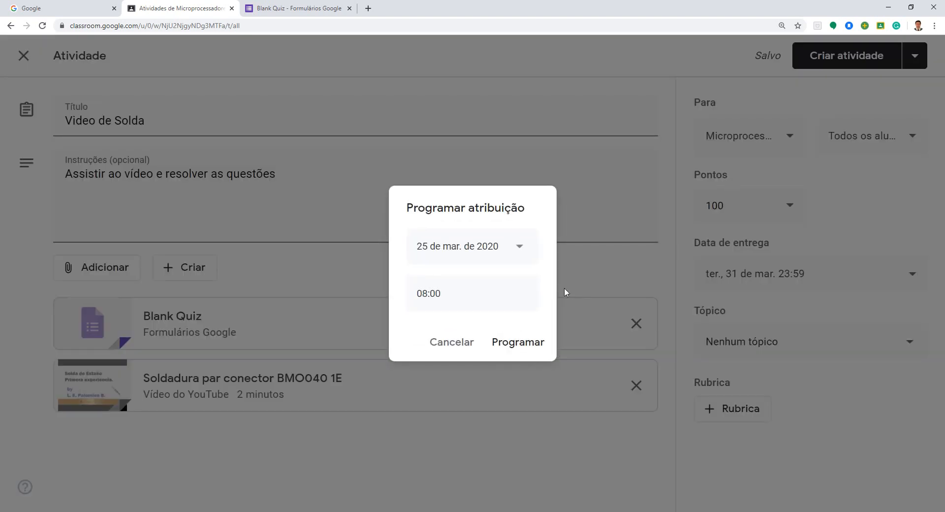
{"action": "left_click", "coordinate": [513, 250]}
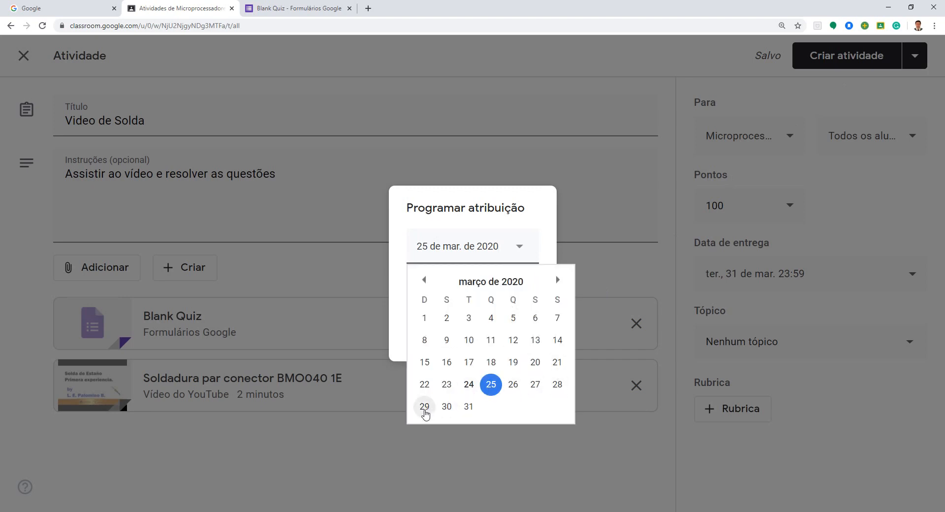
{"action": "left_click", "coordinate": [425, 407]}
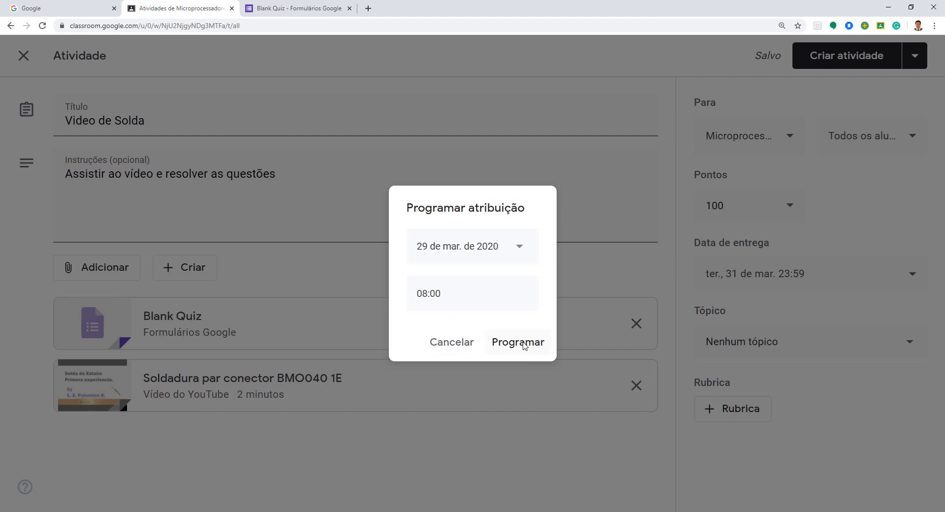
{"action": "left_click", "coordinate": [524, 346]}
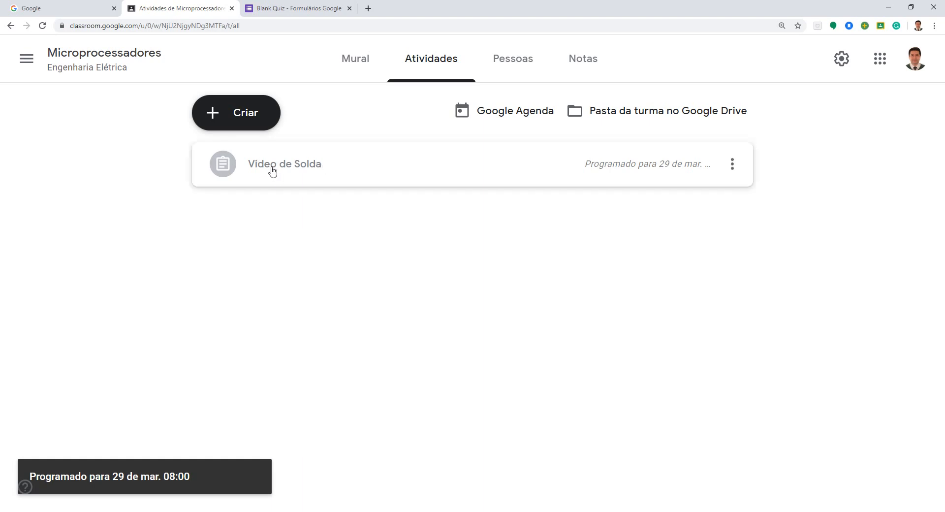
{"action": "left_click", "coordinate": [269, 114]}
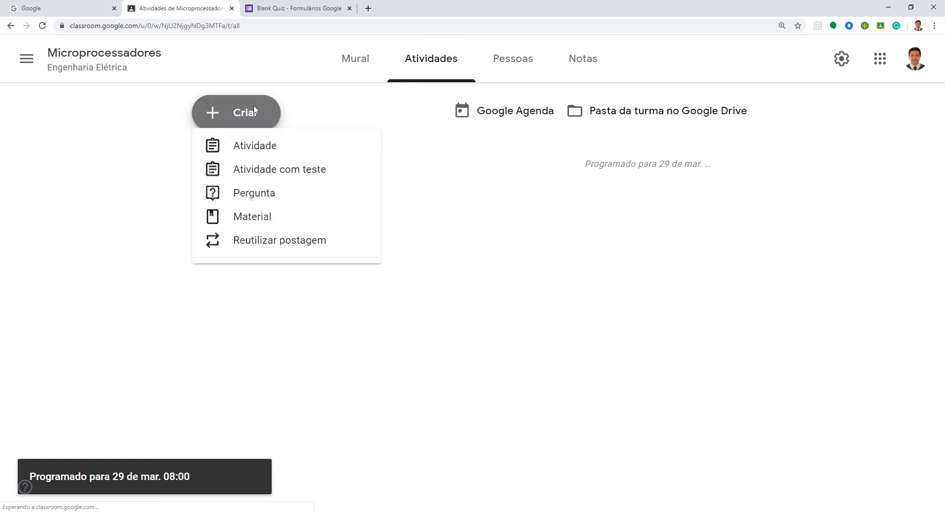
{"action": "left_click", "coordinate": [536, 228]}
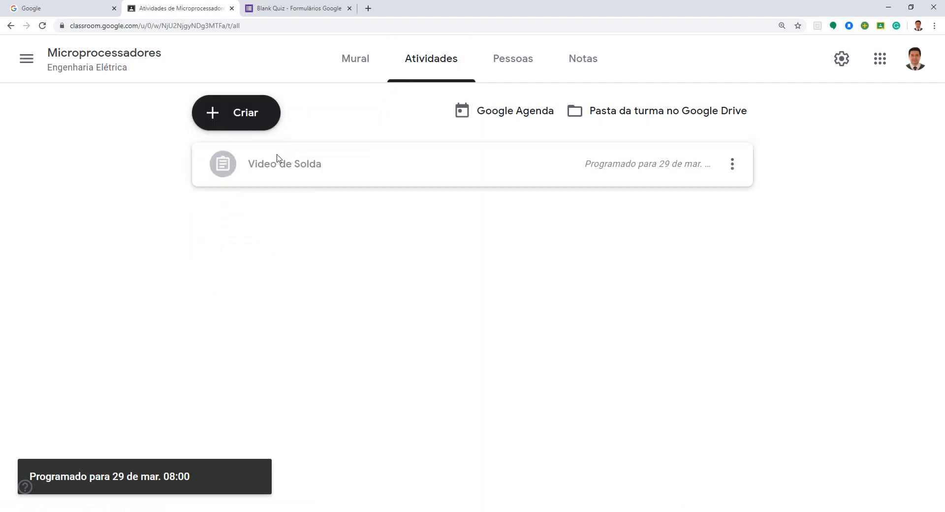
Step: Put the scheduled "Video de Solda" assignment under a new topic named "Aula 5" and save it
{"action": "left_click", "coordinate": [733, 167]}
{"action": "left_click", "coordinate": [685, 196]}
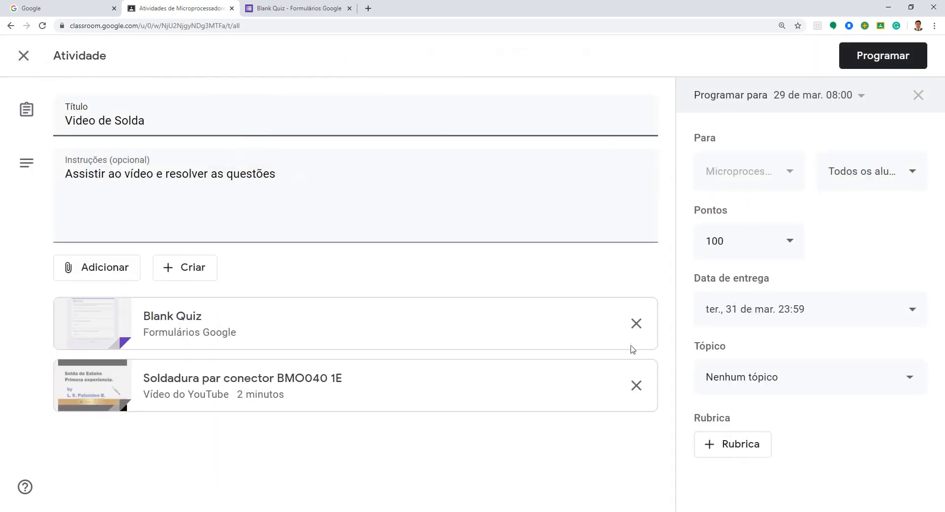
{"action": "left_click", "coordinate": [761, 378]}
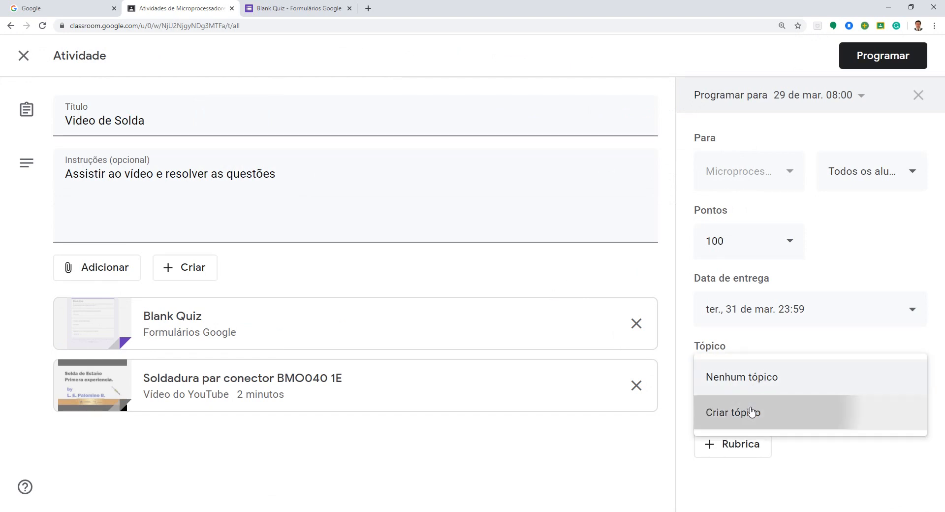
{"action": "left_click", "coordinate": [752, 413]}
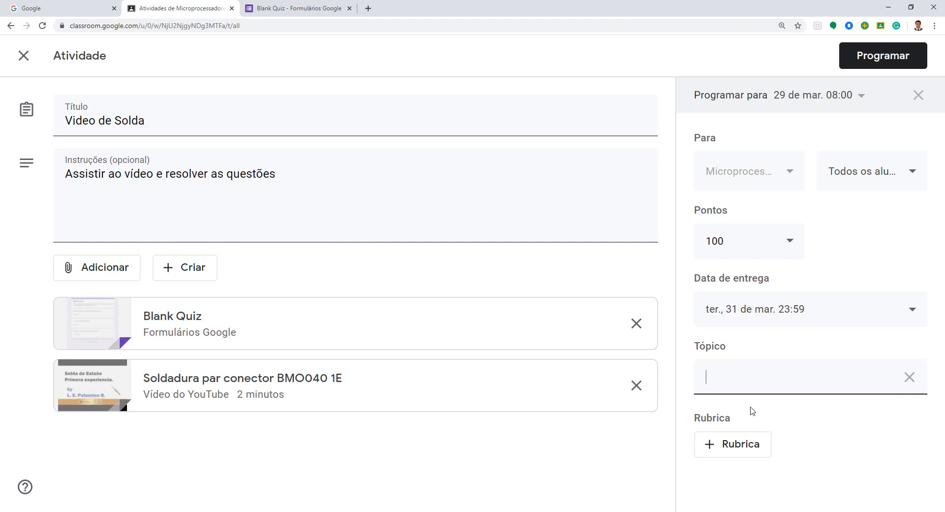
{"action": "type", "text": "Aula 5"}
{"action": "left_click", "coordinate": [880, 66]}
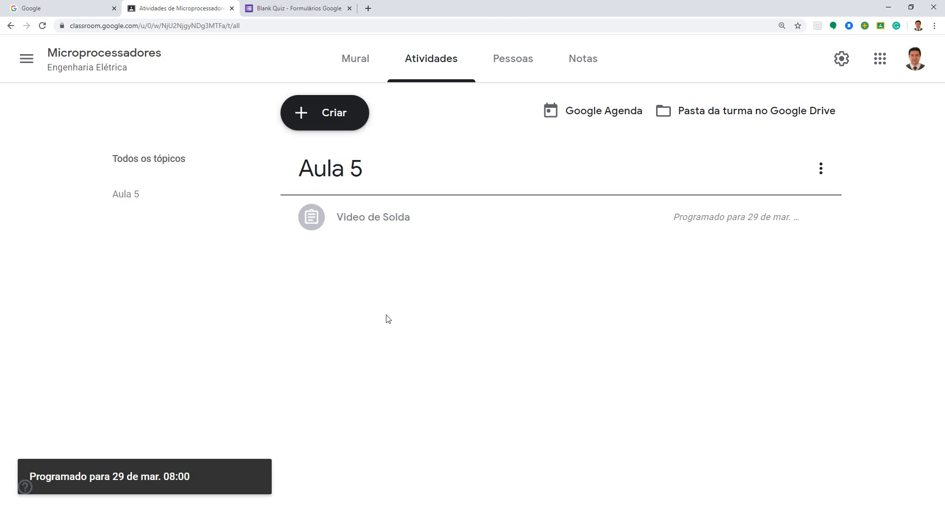
Step: Switch from Classroom to Google Agenda and try starting an untitled event on 31 mar. 2020
{"action": "left_click", "coordinate": [881, 69]}
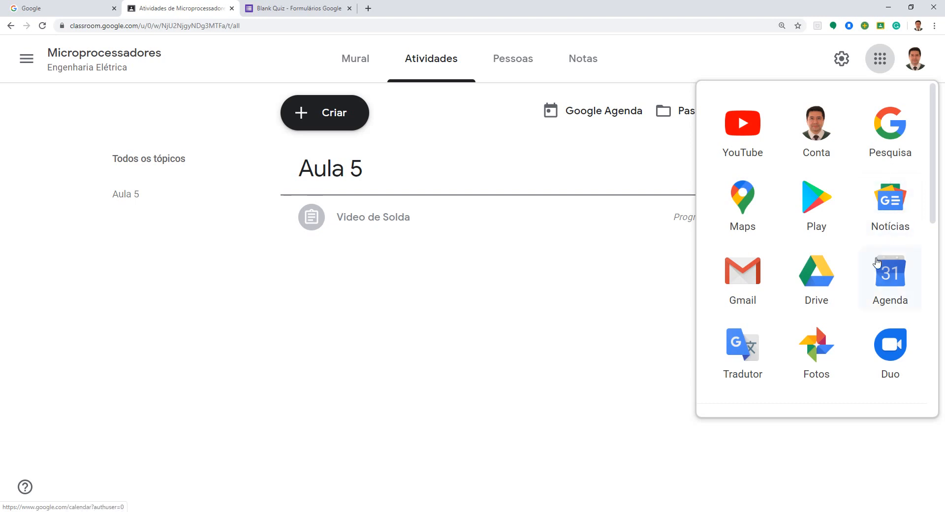
{"action": "scroll", "coordinate": [837, 265], "scroll_direction": "down", "scroll_amount": 1}
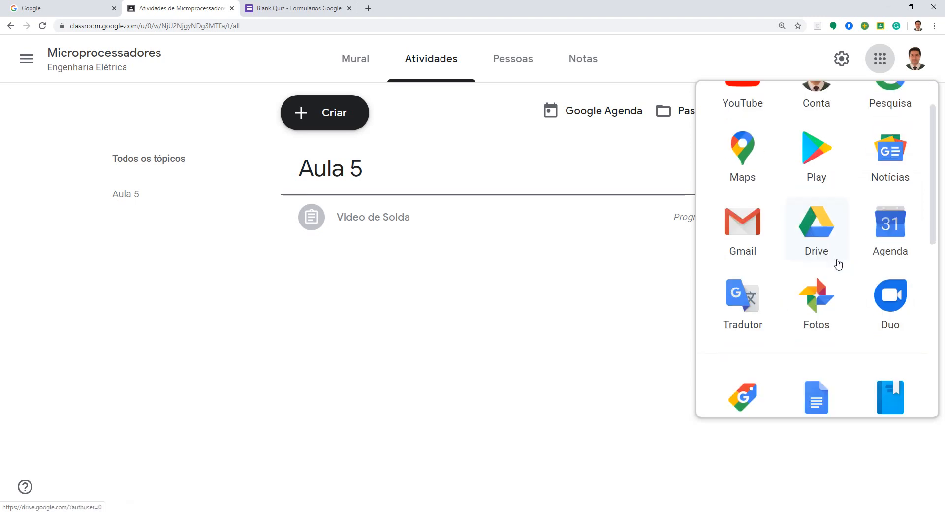
{"action": "left_click", "coordinate": [885, 241]}
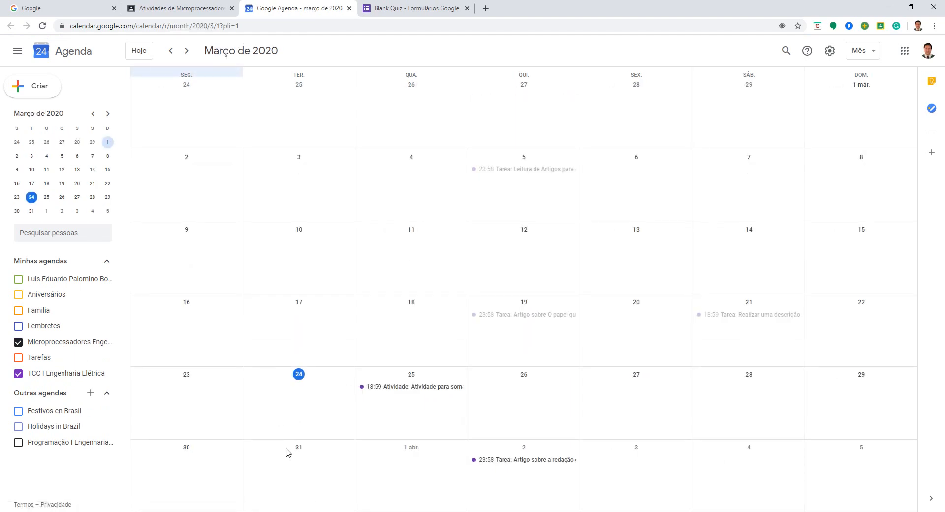
{"action": "left_click", "coordinate": [313, 475]}
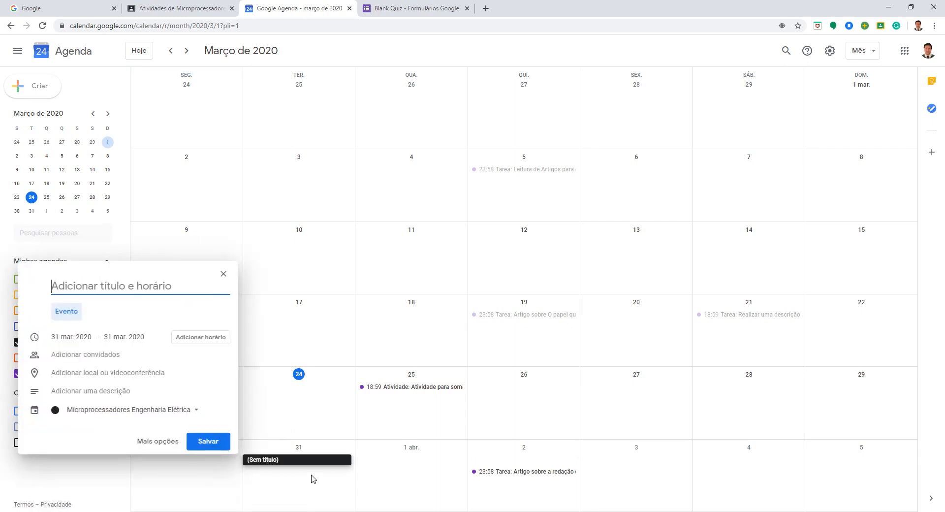
{"action": "left_click", "coordinate": [388, 469]}
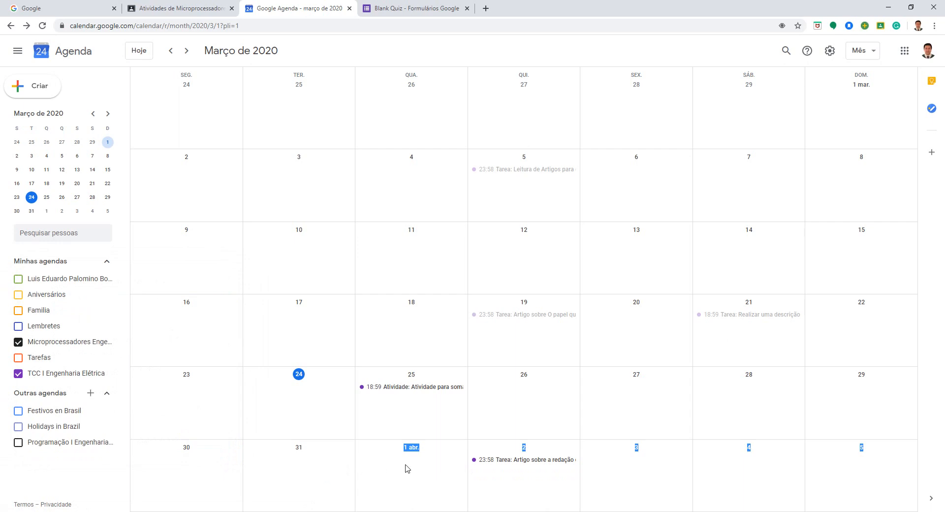
Step: Start an event on 1 abr. 2020 from 19:00 to 21:00 in the Microprocessadores Engenharia Elétrica calendar
{"action": "left_click", "coordinate": [410, 449]}
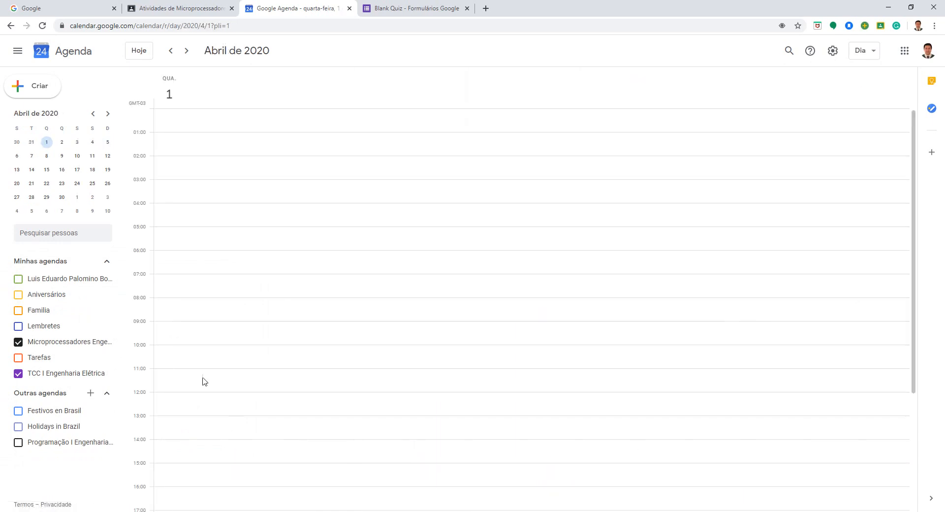
{"action": "scroll", "coordinate": [168, 429], "scroll_direction": "down", "scroll_amount": 4}
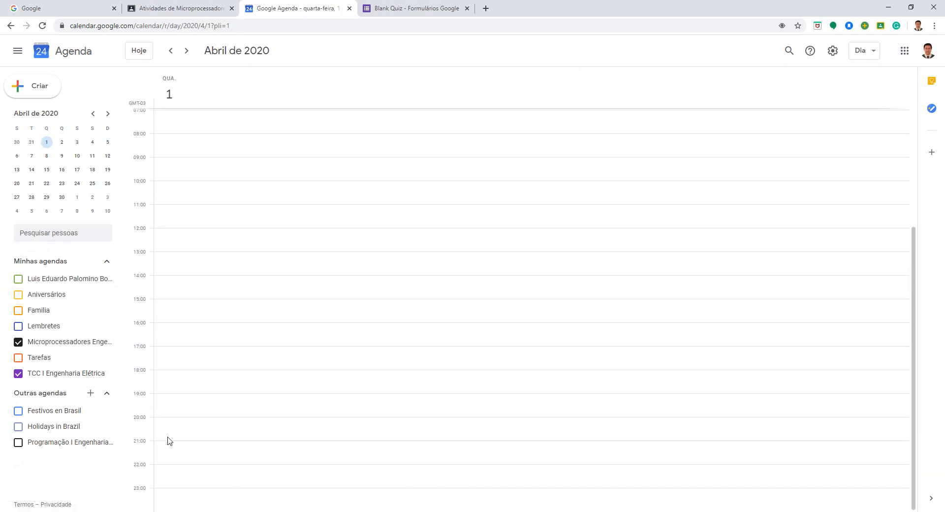
{"action": "left_click", "coordinate": [167, 406]}
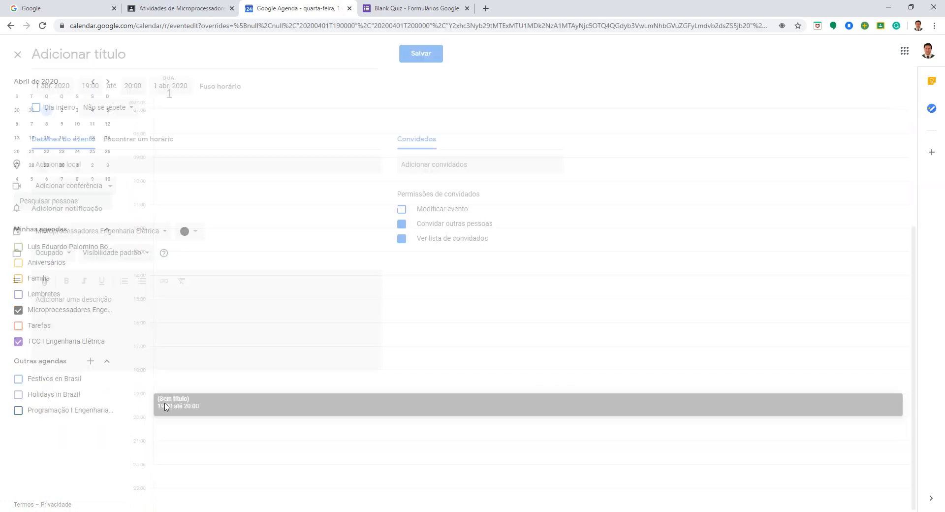
{"action": "left_click", "coordinate": [136, 88]}
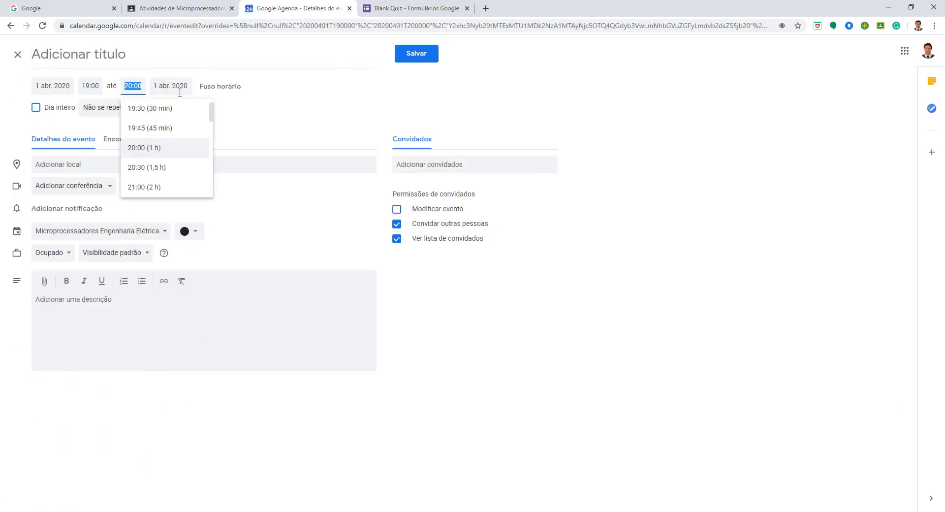
{"action": "left_click", "coordinate": [151, 186]}
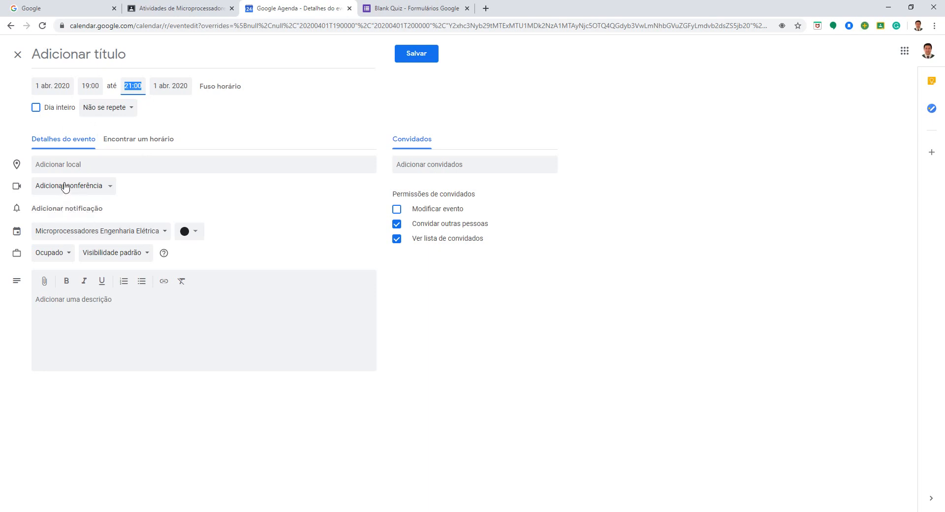
Step: Check the event's conference options and switch to the university account's Google Agenda
{"action": "left_click", "coordinate": [102, 191]}
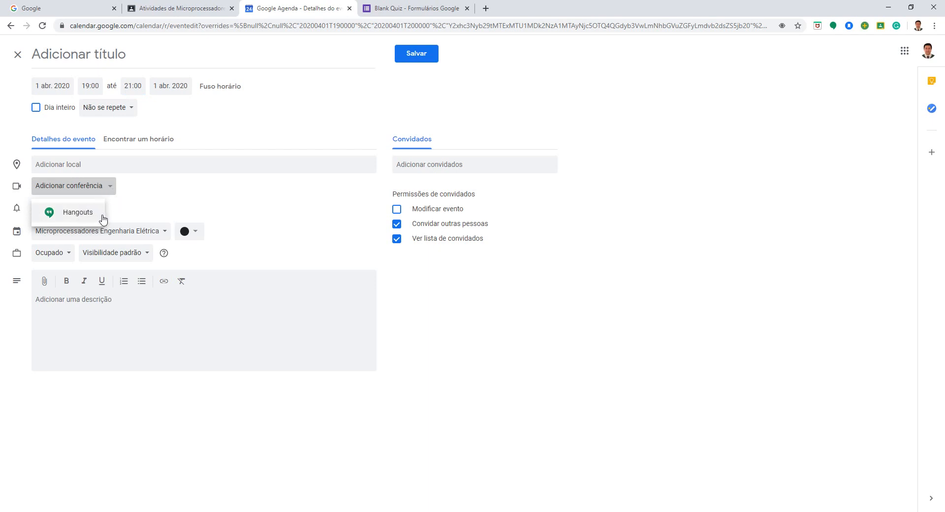
{"action": "left_click", "coordinate": [120, 215]}
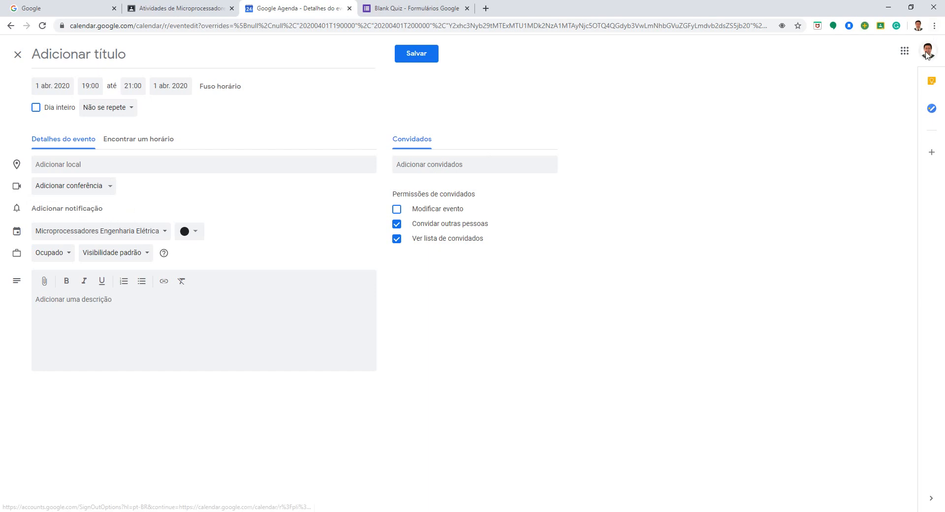
{"action": "left_click", "coordinate": [926, 54]}
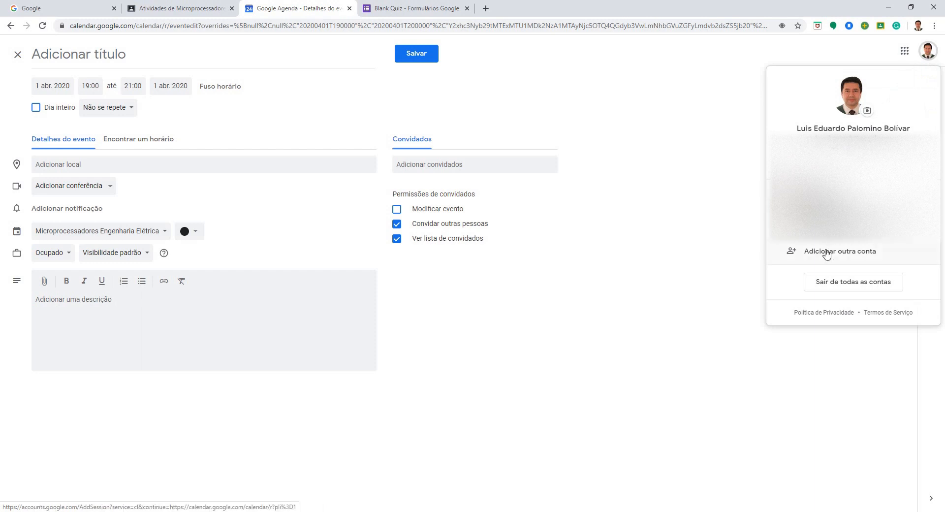
{"action": "left_click", "coordinate": [835, 233]}
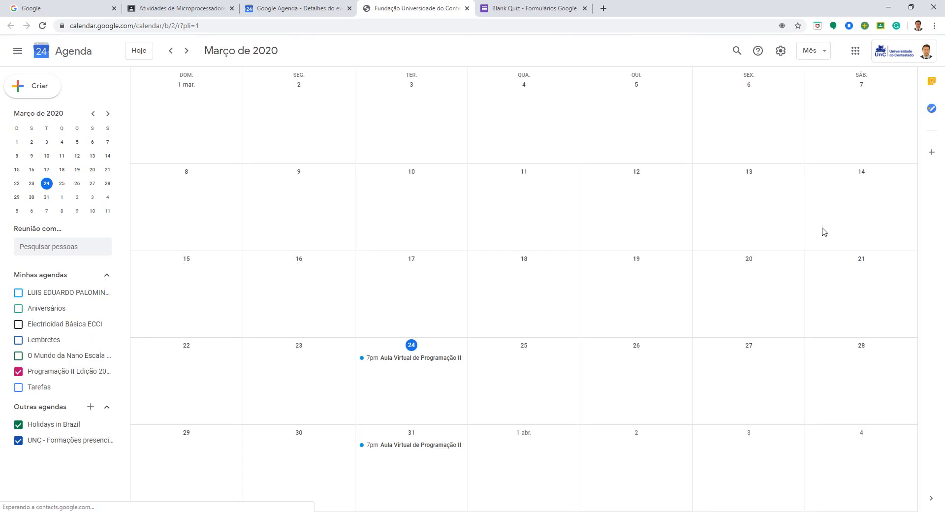
Step: Start an all-day event on 31 mar. 2020 in Programação II Edição 2020 and add a Hangouts Meet conference
{"action": "double_click", "coordinate": [395, 457]}
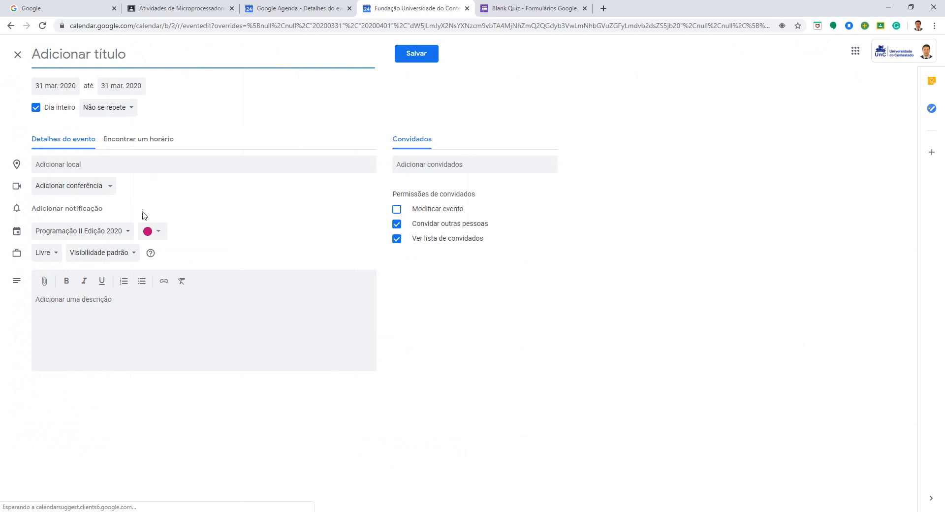
{"action": "left_click", "coordinate": [106, 190]}
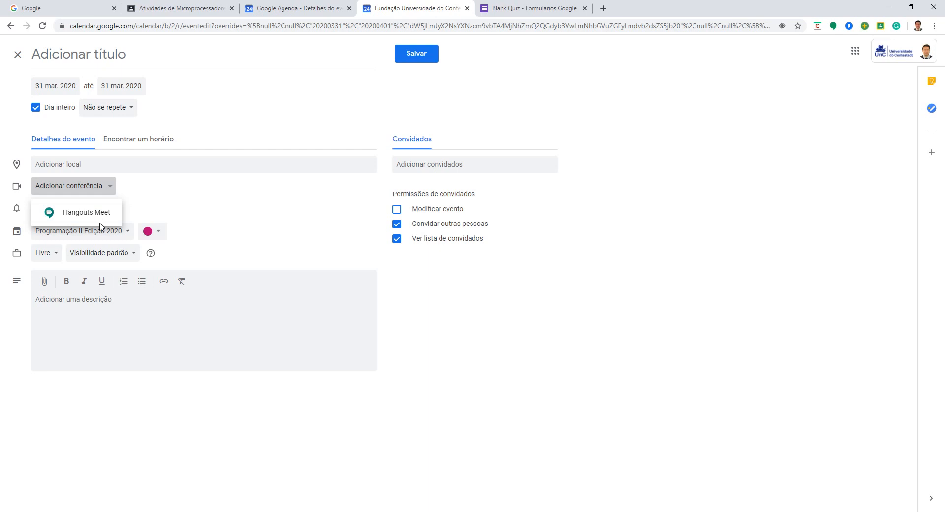
{"action": "left_click", "coordinate": [185, 213]}
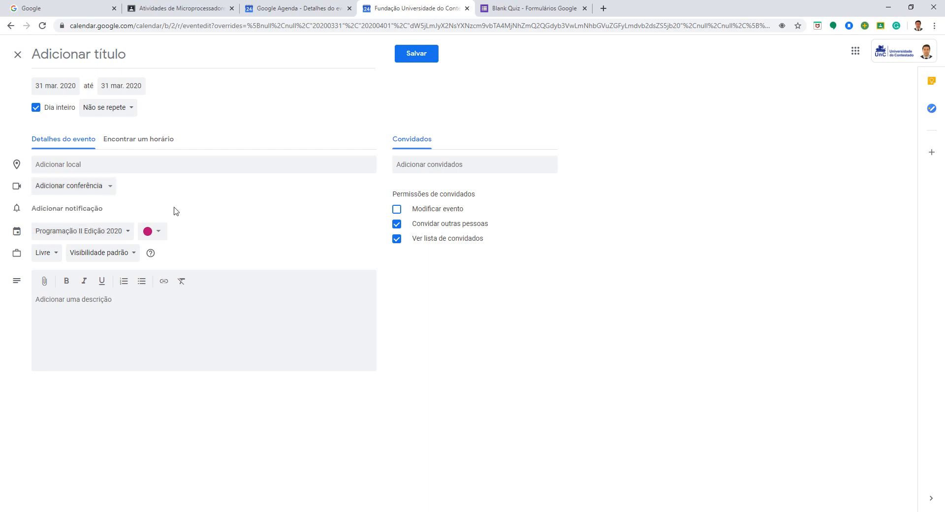
{"action": "left_click", "coordinate": [109, 192]}
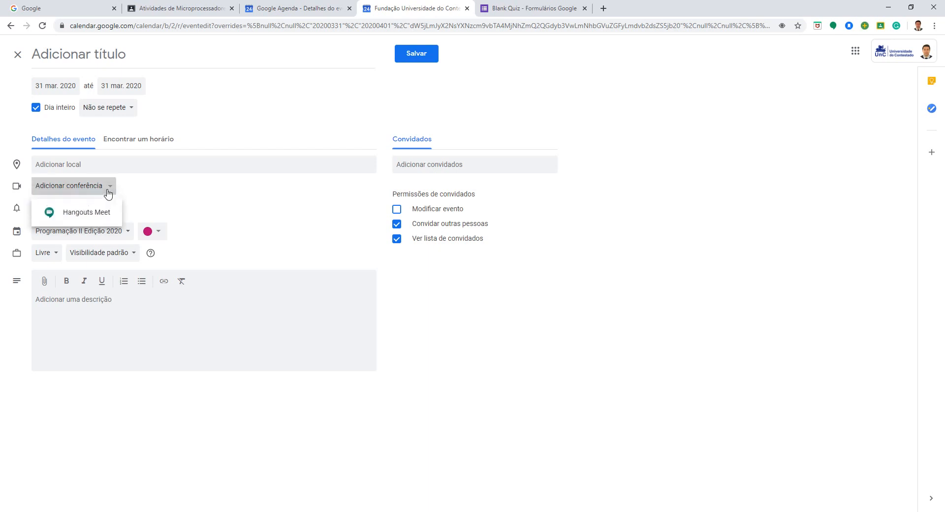
{"action": "left_click", "coordinate": [98, 212]}
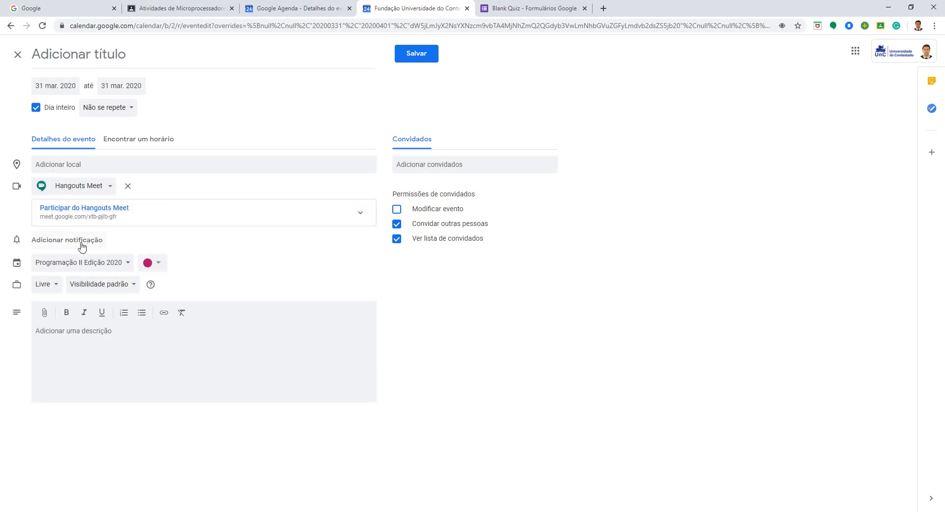
Step: Check which calendars the event can be assigned to and add a notification 1 day before at 9:00am
{"action": "left_click", "coordinate": [126, 263]}
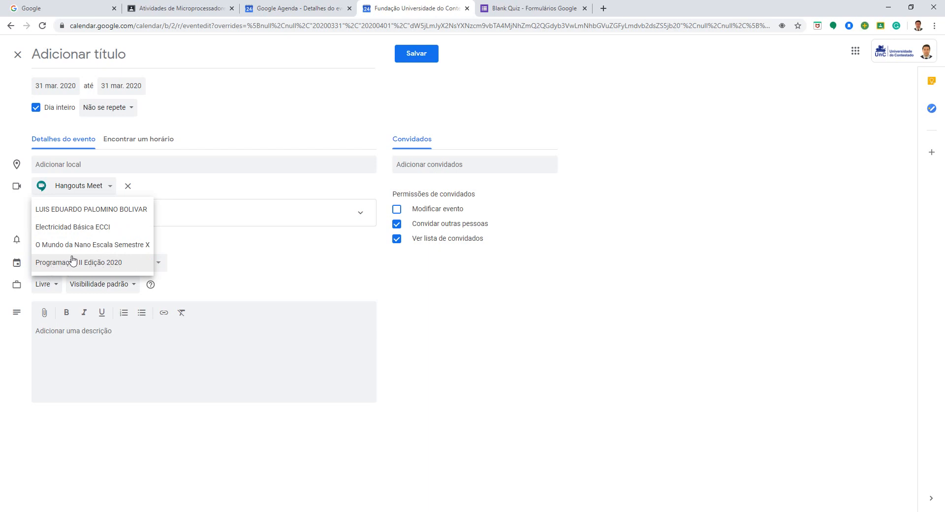
{"action": "left_click", "coordinate": [195, 254]}
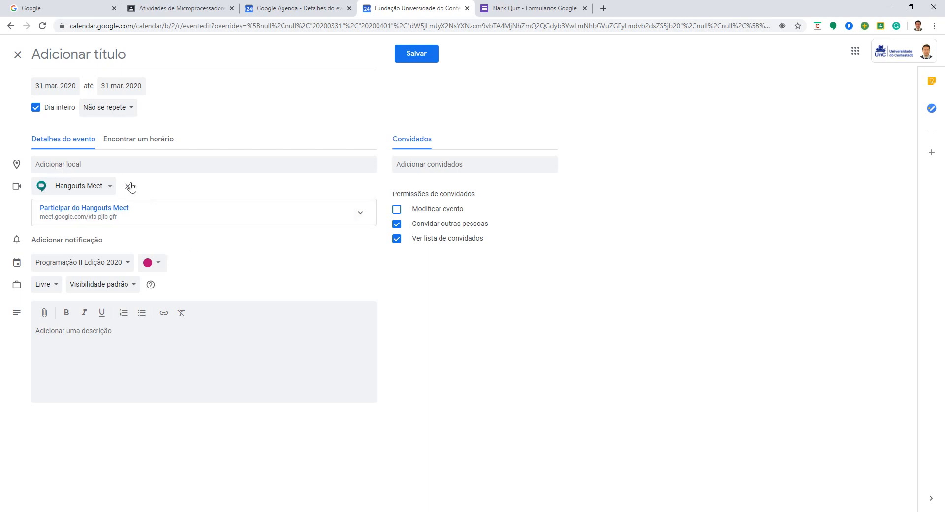
{"action": "left_click", "coordinate": [56, 240]}
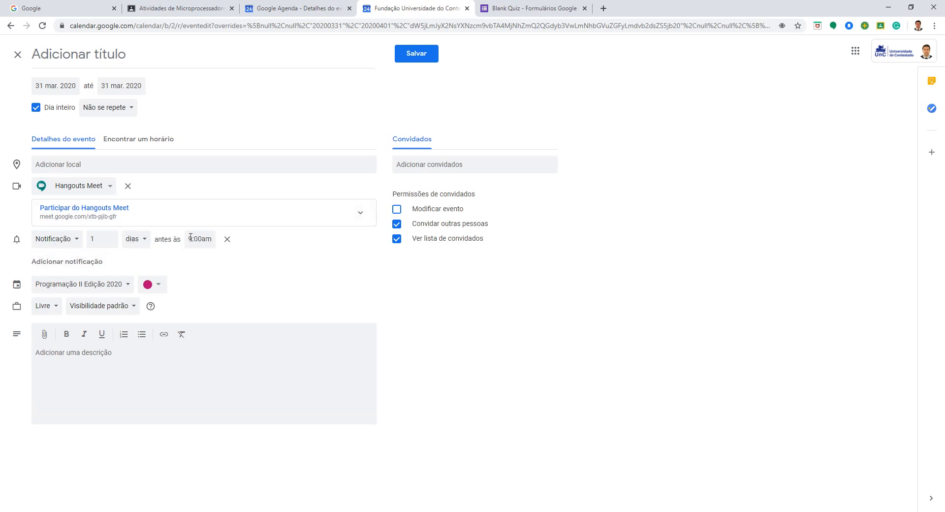
Step: Try a second notification on the event, looking at its time units and type, and remove it
{"action": "left_click", "coordinate": [78, 257]}
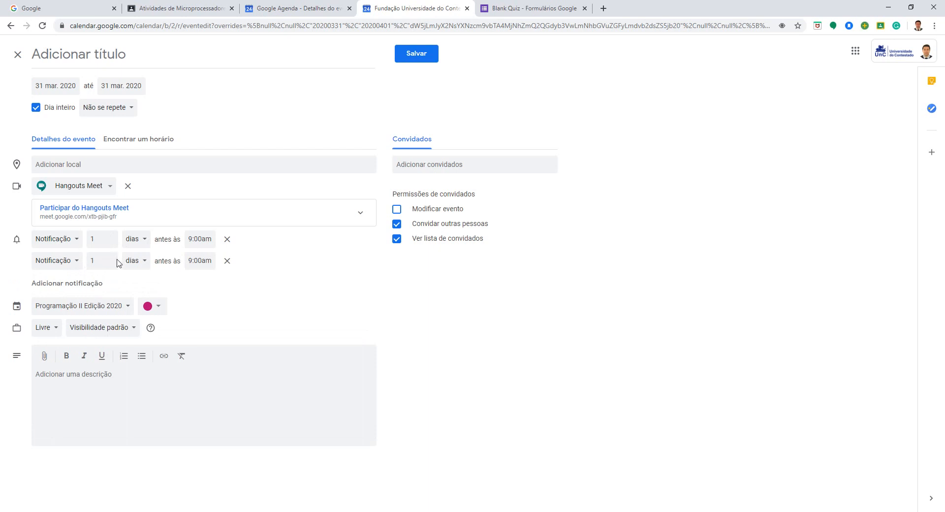
{"action": "left_click", "coordinate": [132, 261]}
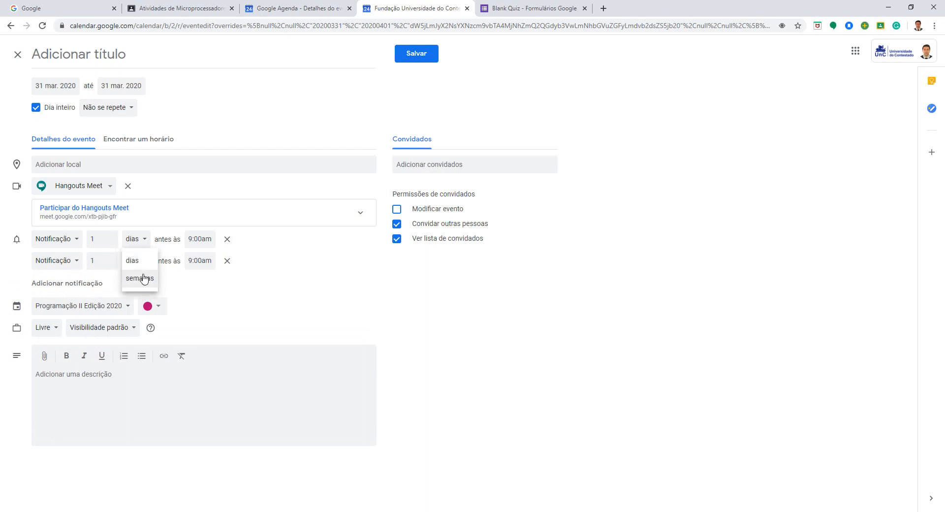
{"action": "left_click", "coordinate": [95, 269]}
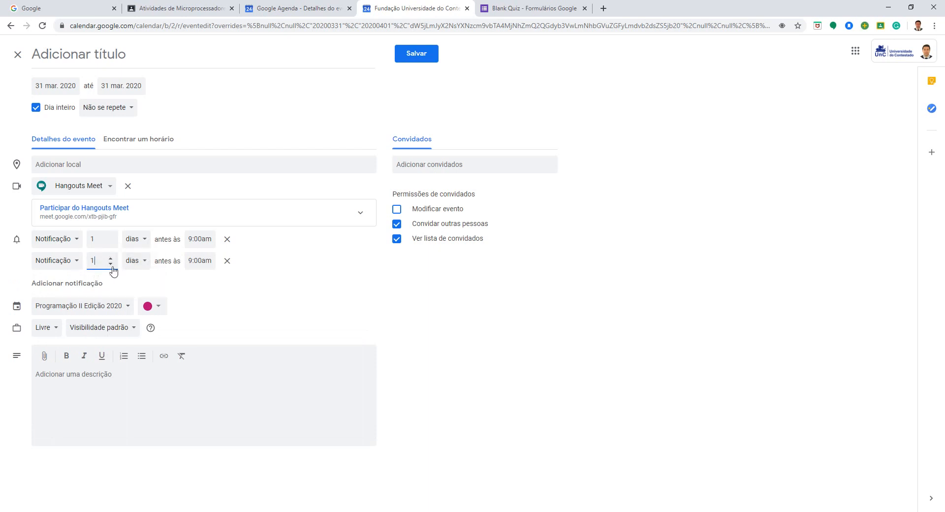
{"action": "left_click", "coordinate": [69, 266]}
{"action": "left_click", "coordinate": [104, 261]}
{"action": "left_click", "coordinate": [227, 261]}
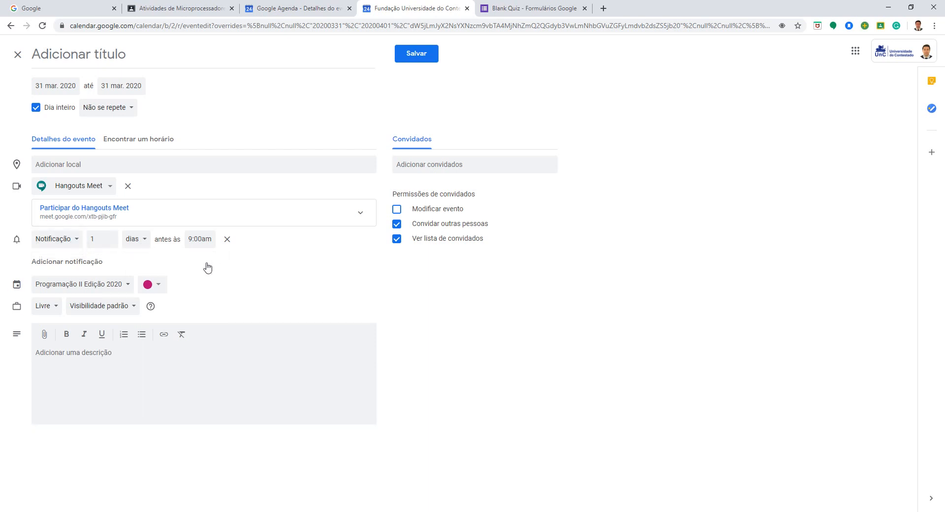
Step: Try another extra notification, exploring the weeks unit, the number and the time of day, and remove it
{"action": "left_click", "coordinate": [84, 263]}
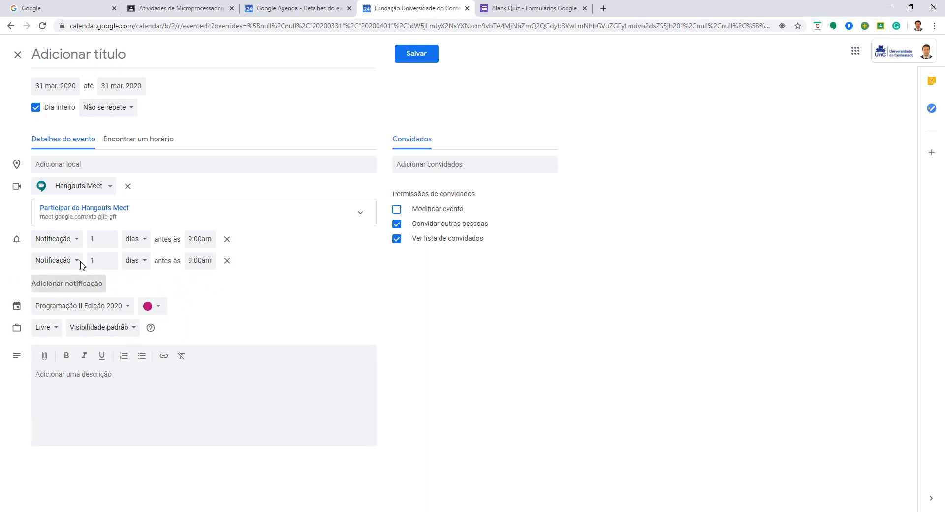
{"action": "left_click", "coordinate": [139, 265]}
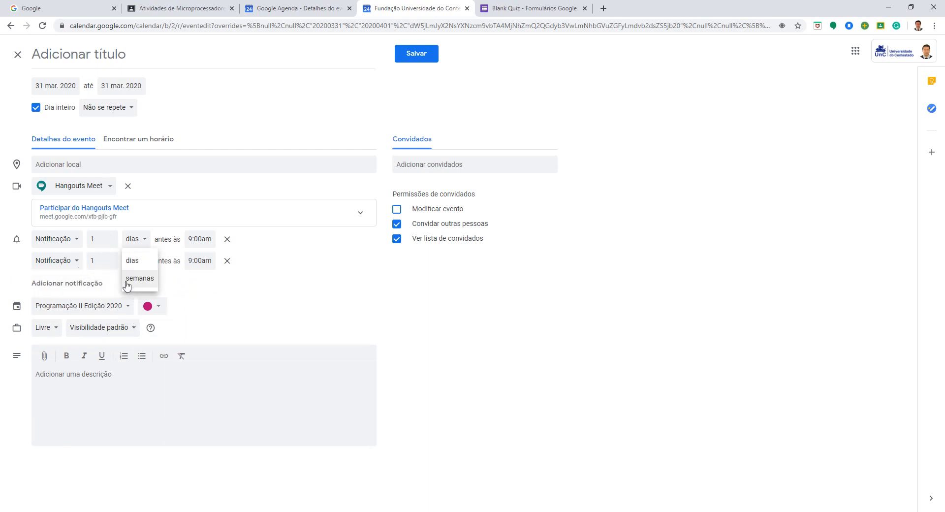
{"action": "left_click", "coordinate": [127, 280]}
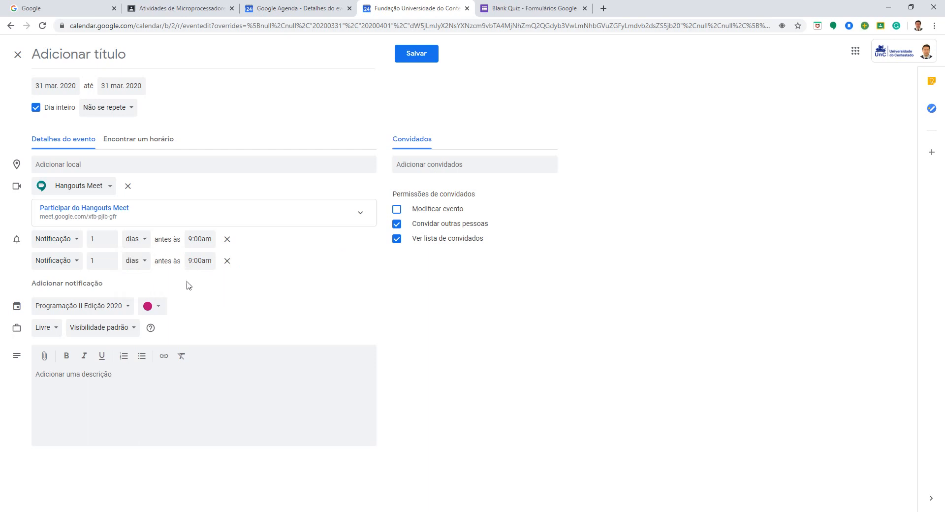
{"action": "left_click", "coordinate": [199, 261]}
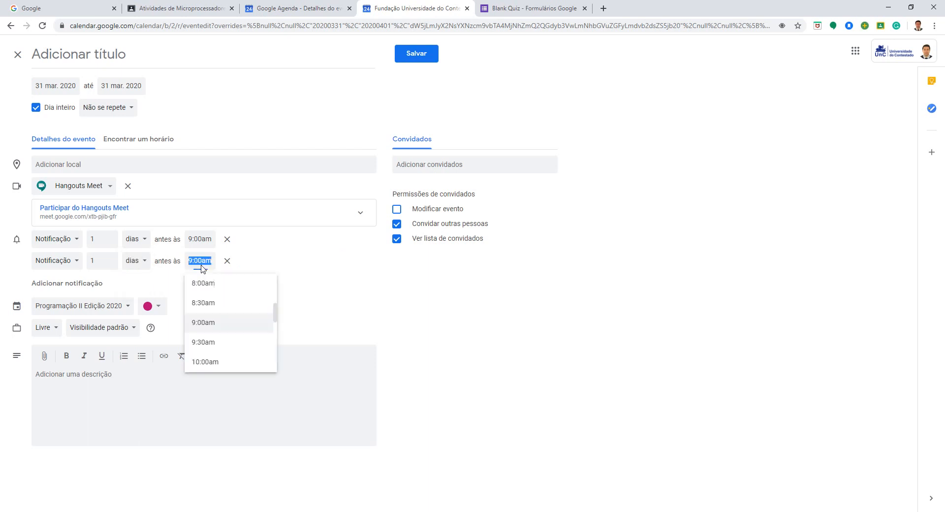
{"action": "left_click", "coordinate": [106, 263]}
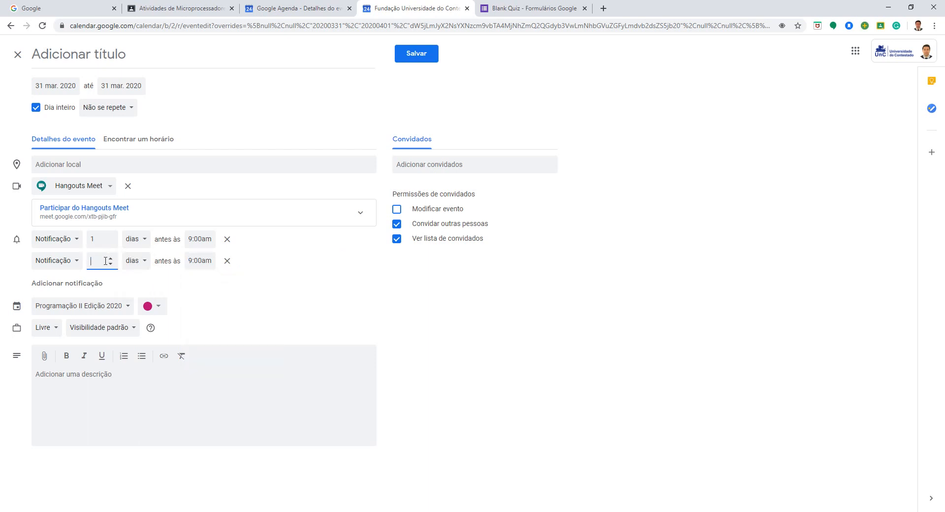
{"action": "left_click", "coordinate": [137, 263]}
{"action": "left_click", "coordinate": [178, 284]}
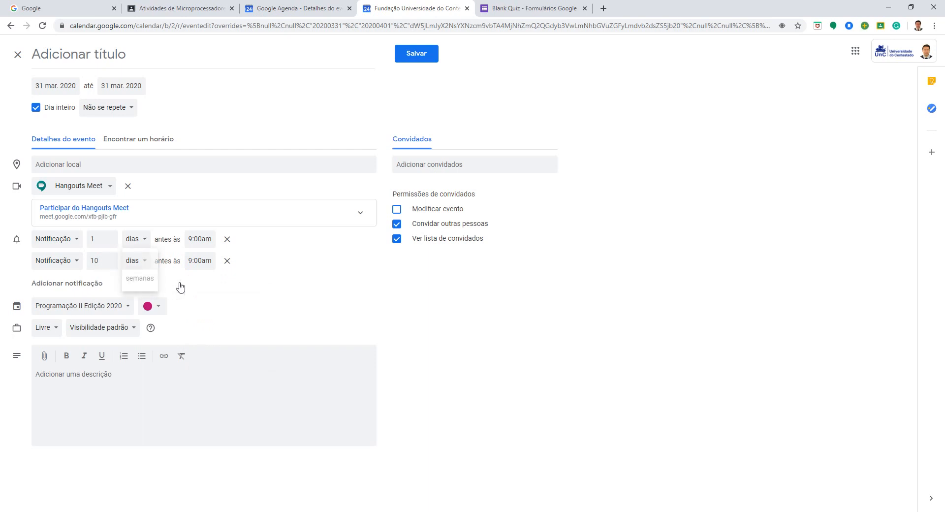
{"action": "left_click", "coordinate": [227, 260]}
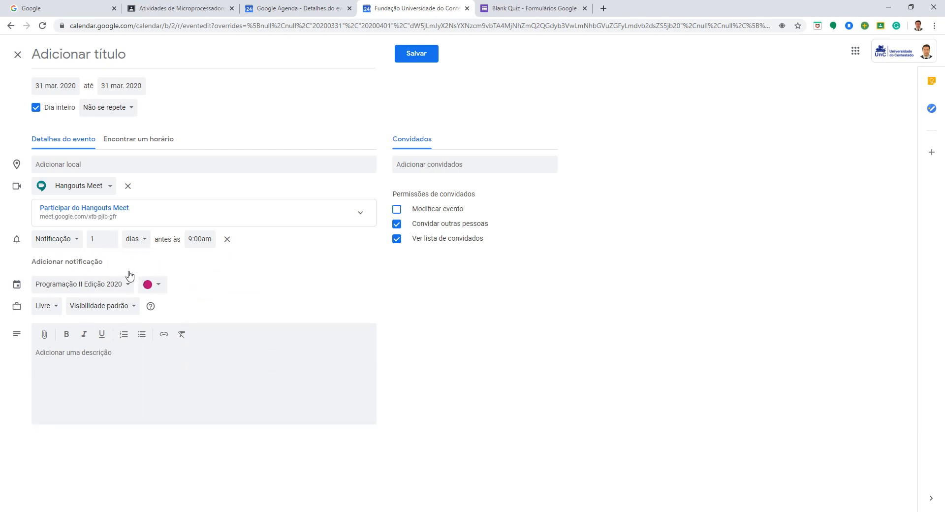